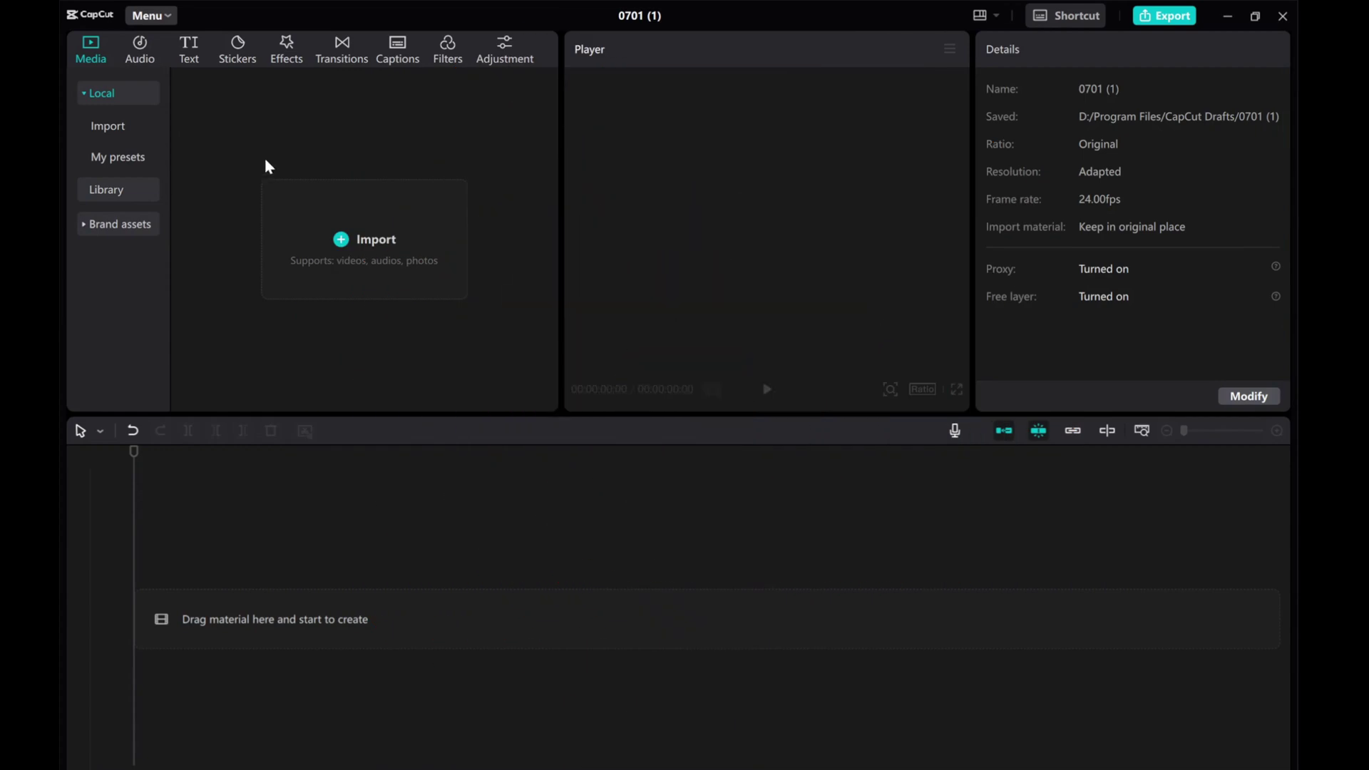
Step: Add a default text clip and paste 'Text Line Transition' over its placeholder wording
{"action": "left_click", "coordinate": [184, 47]}
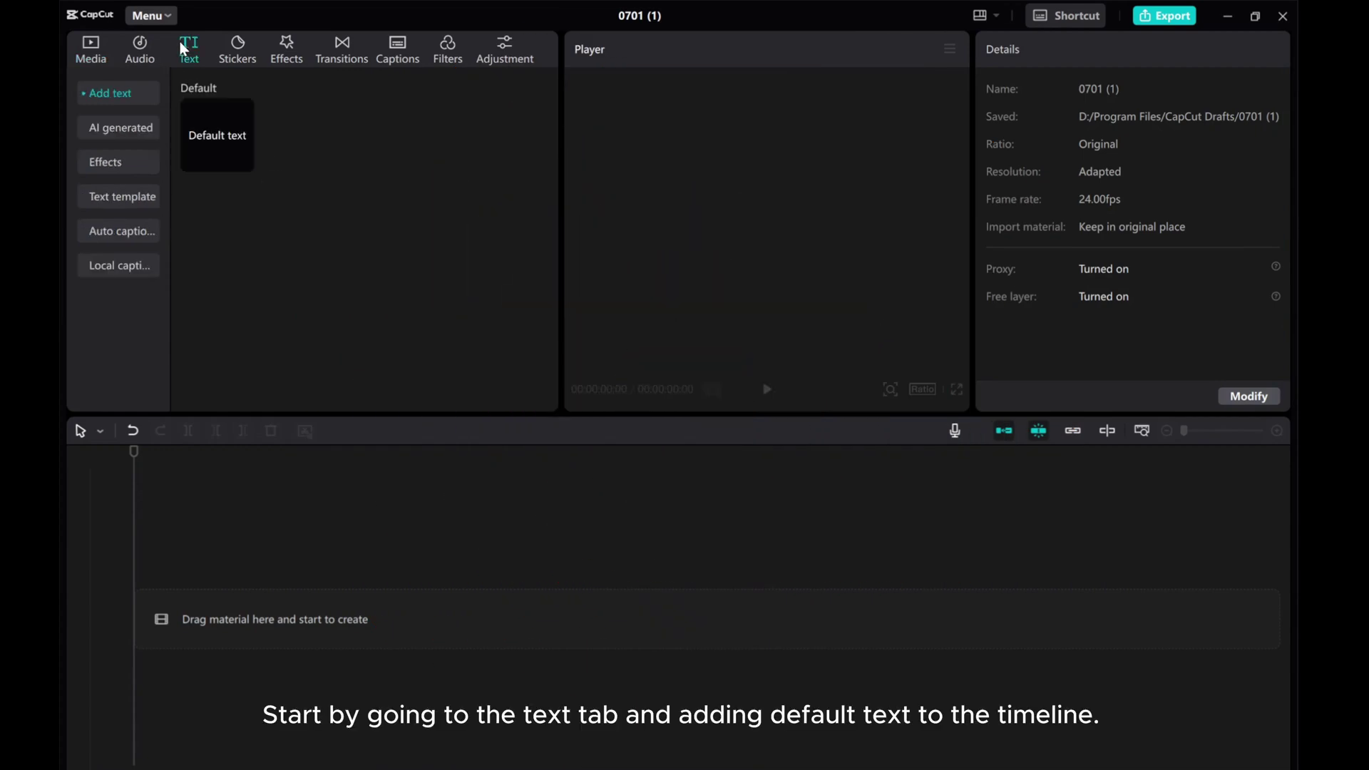
{"action": "left_click", "coordinate": [243, 161]}
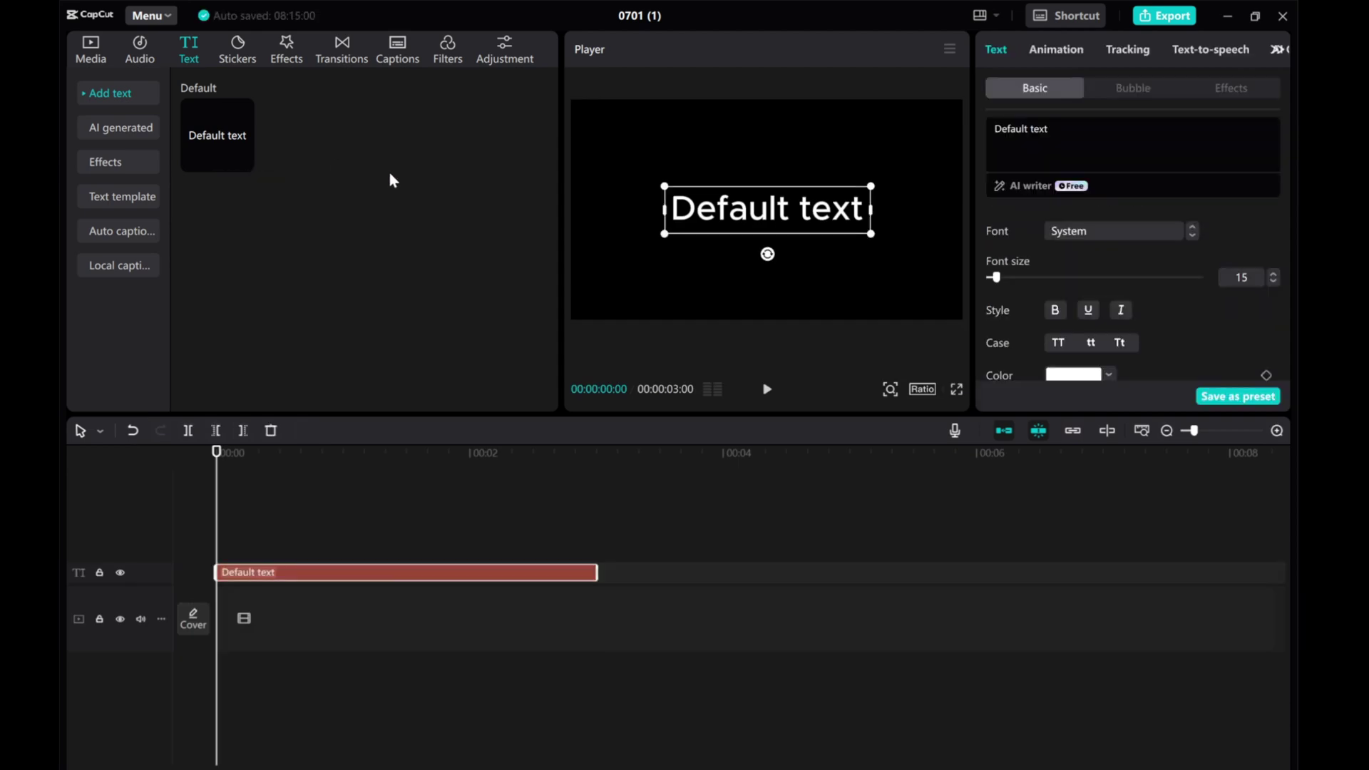
{"action": "left_click_drag", "start_coordinate": [1048, 129], "coordinate": [1011, 120]}
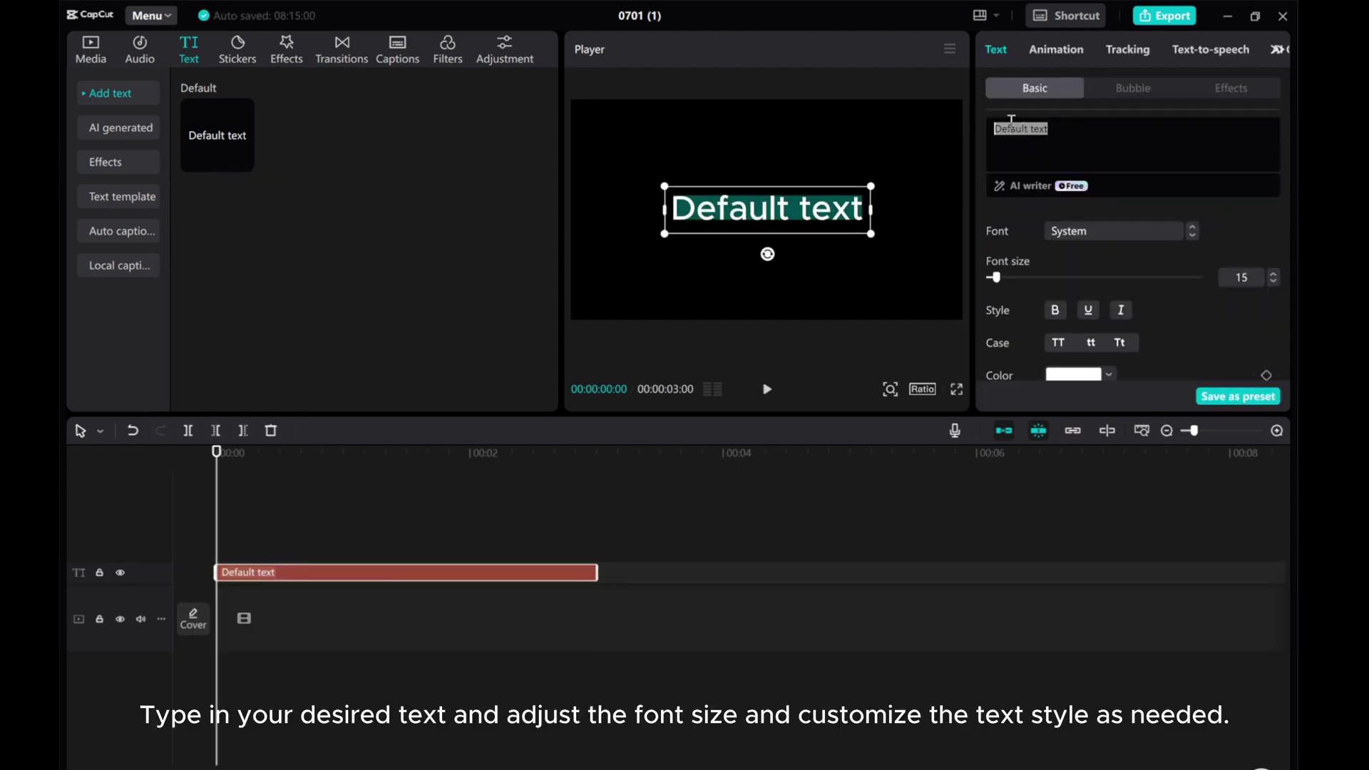
{"action": "right_click", "coordinate": [1016, 139]}
{"action": "left_click", "coordinate": [1033, 211]}
Step: Set the title's font size to 12 and trim its clip to 2 seconds
{"action": "left_click", "coordinate": [1273, 282]}
{"action": "left_click", "coordinate": [1273, 282]}
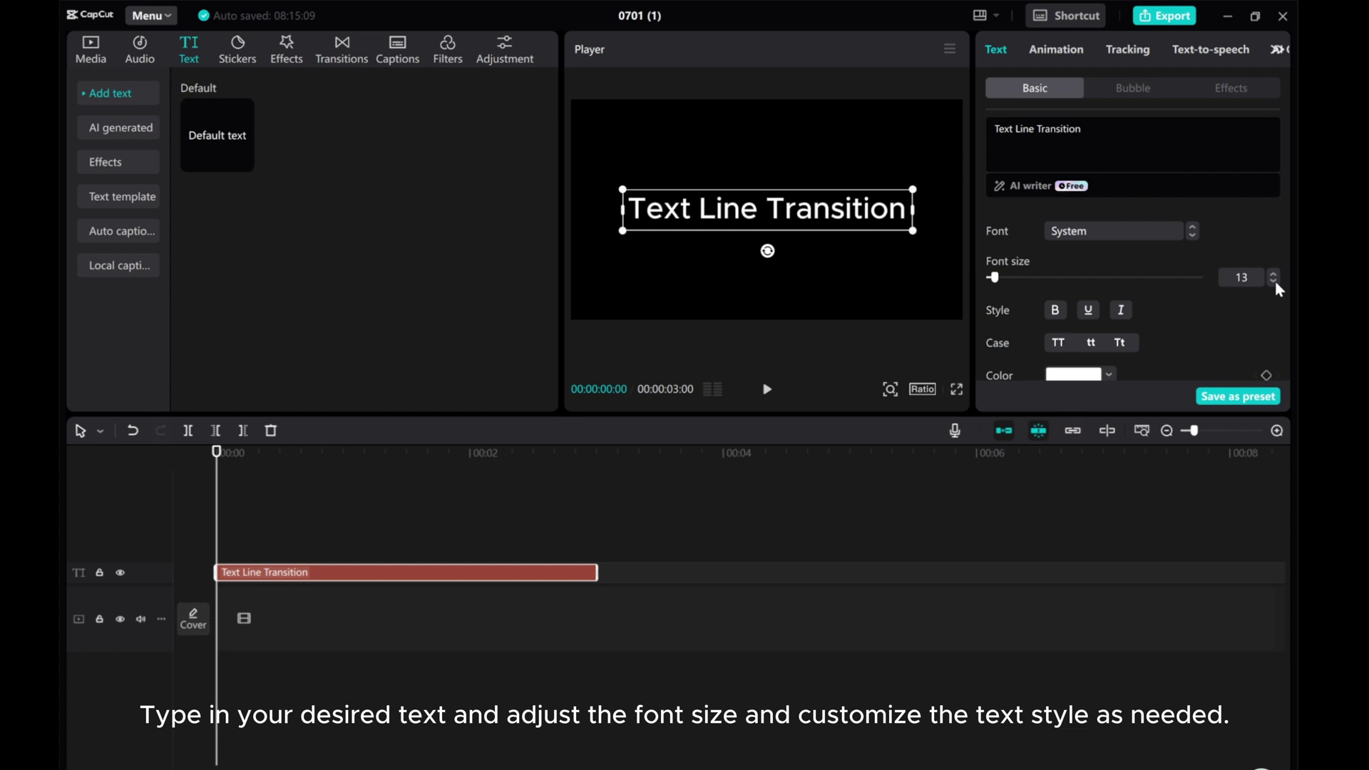
{"action": "left_click", "coordinate": [1274, 281]}
{"action": "left_click", "coordinate": [1274, 281]}
{"action": "left_click", "coordinate": [1273, 274]}
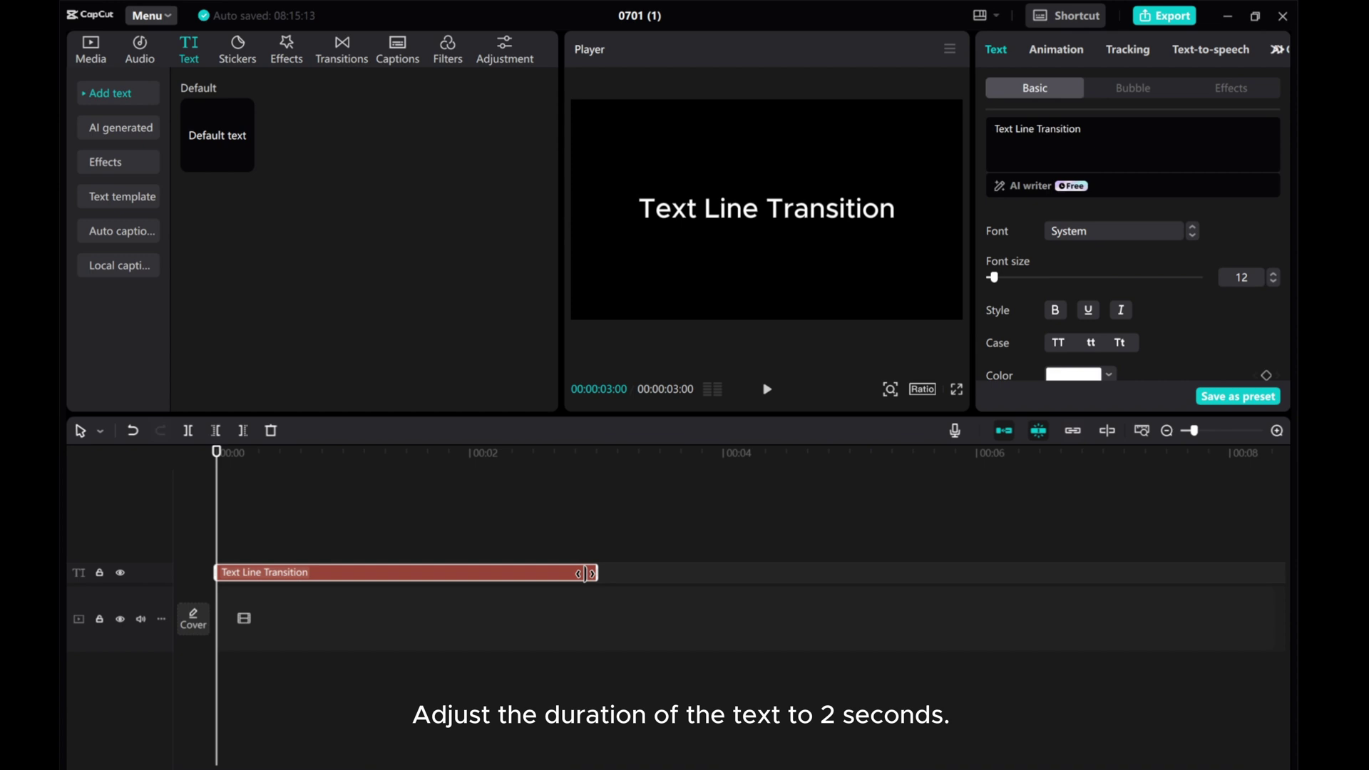
{"action": "left_click_drag", "start_coordinate": [585, 573], "coordinate": [470, 574]}
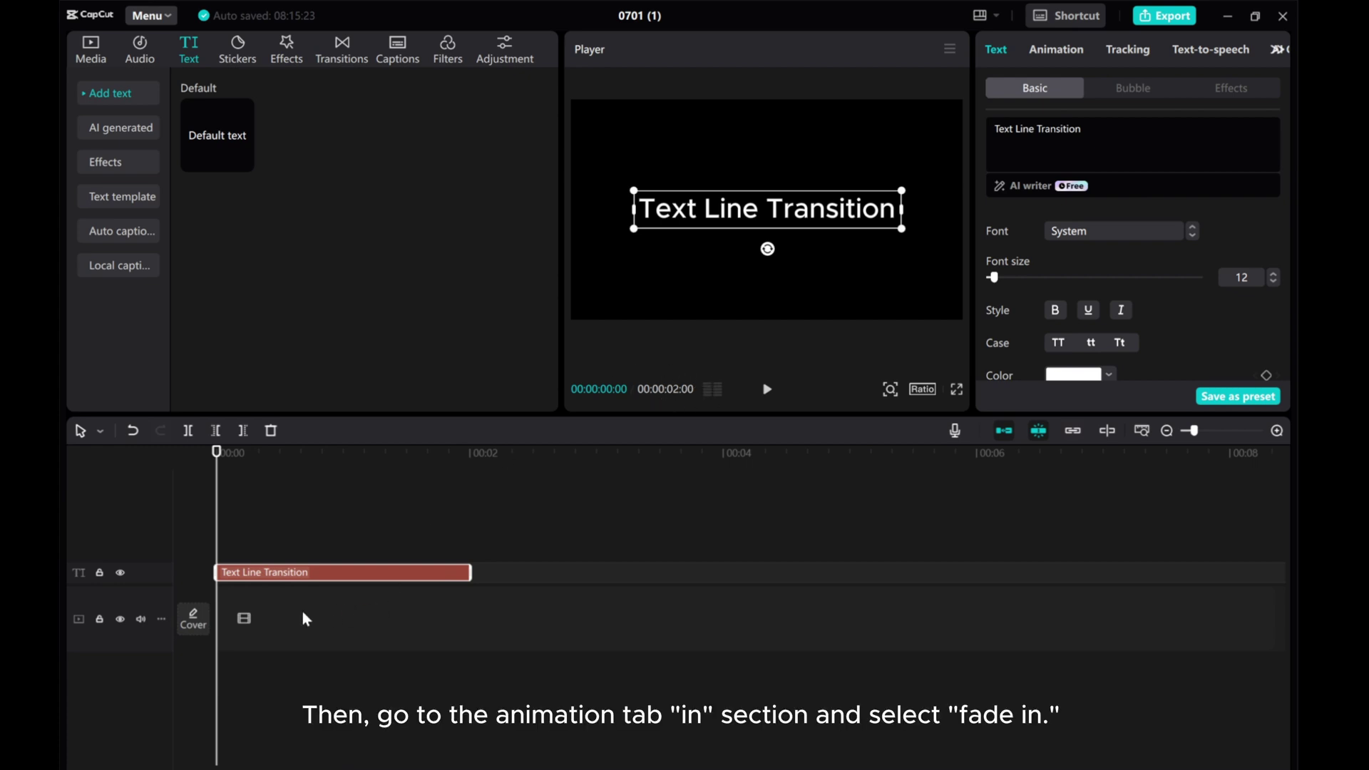
Step: Give the title a Fade In entrance and a Wipe Down exit animation
{"action": "left_click", "coordinate": [1066, 54]}
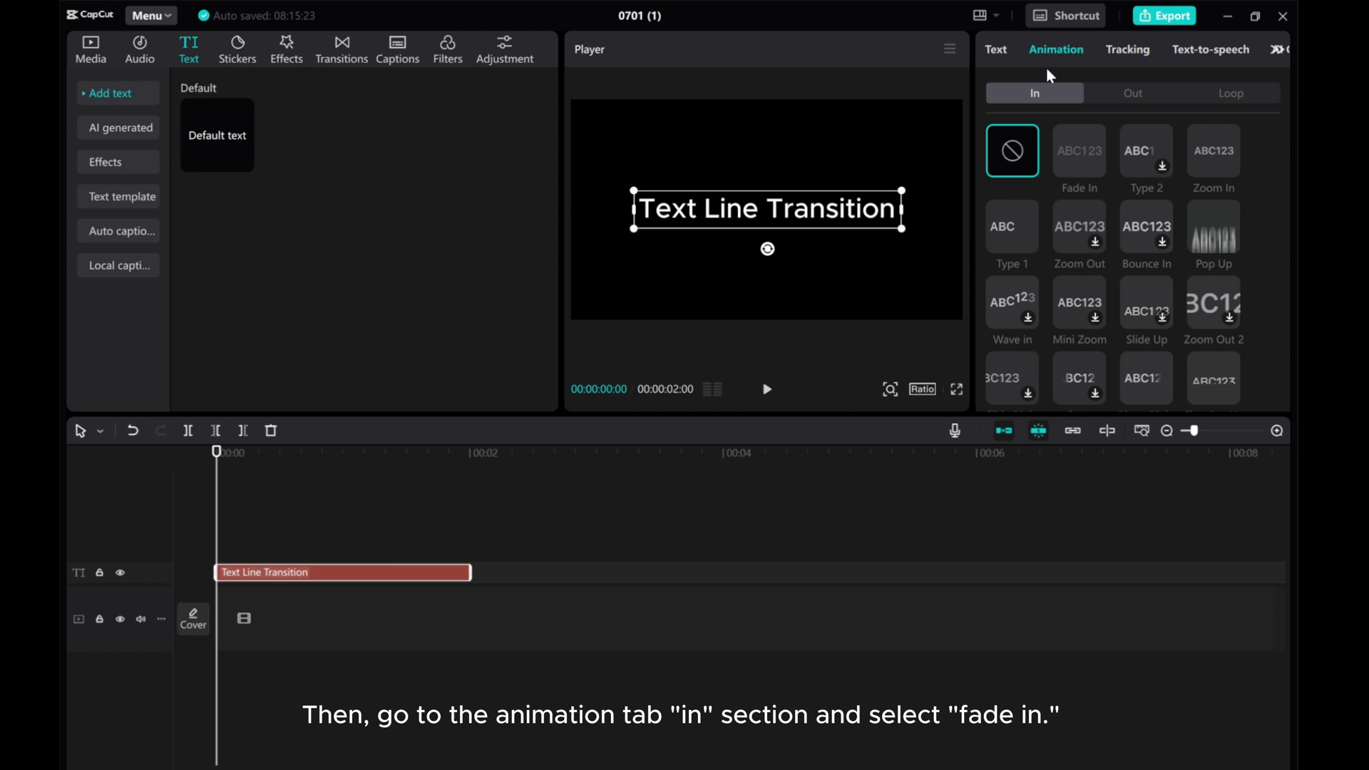
{"action": "left_click", "coordinate": [1080, 163]}
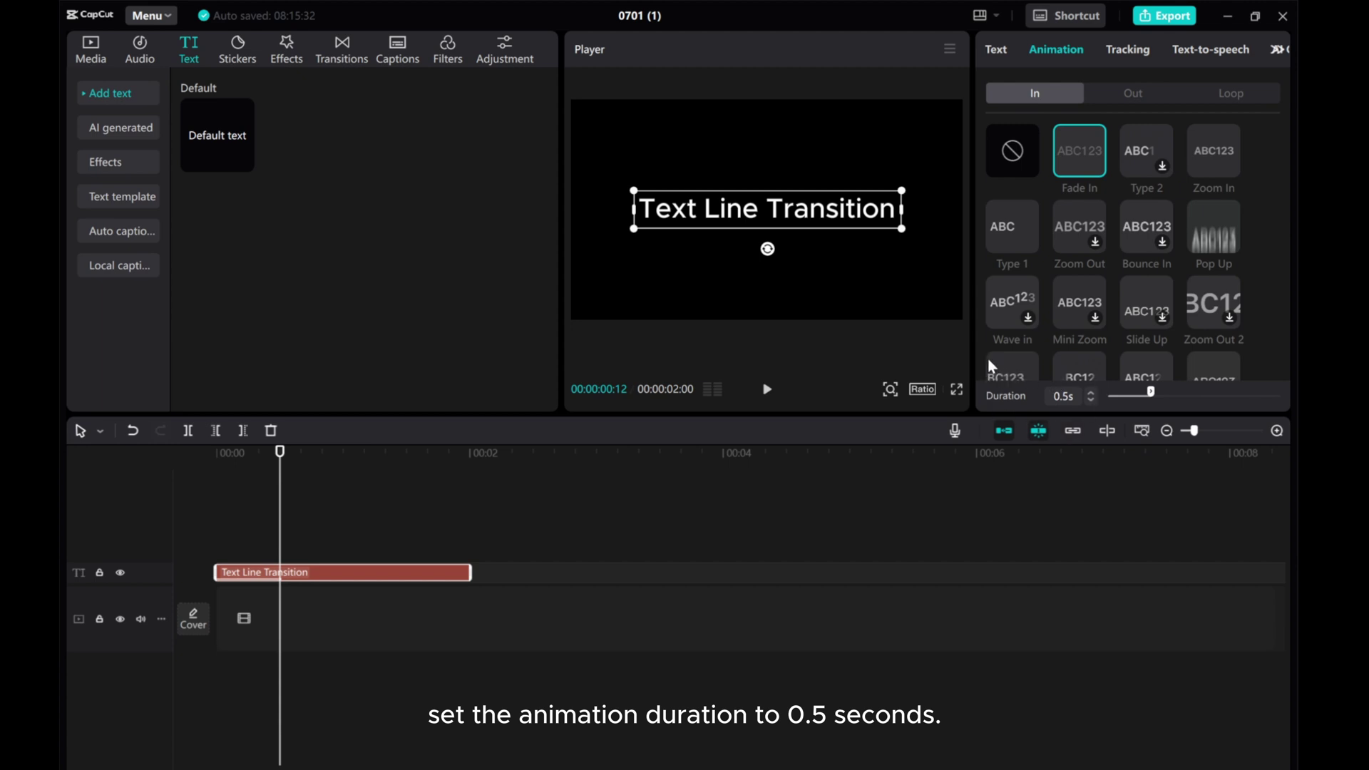
{"action": "left_click", "coordinate": [1127, 94]}
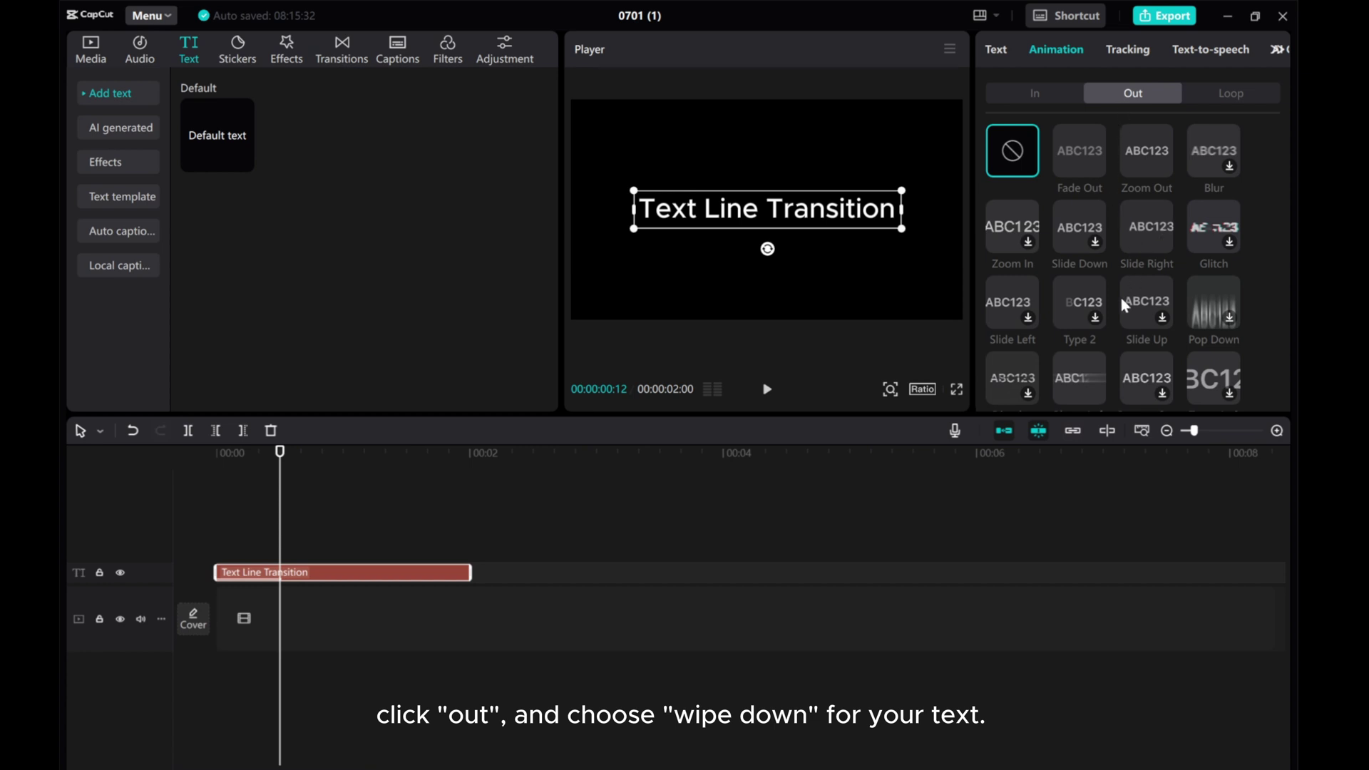
{"action": "scroll", "coordinate": [1057, 284], "scroll_direction": "down", "scroll_amount": 2}
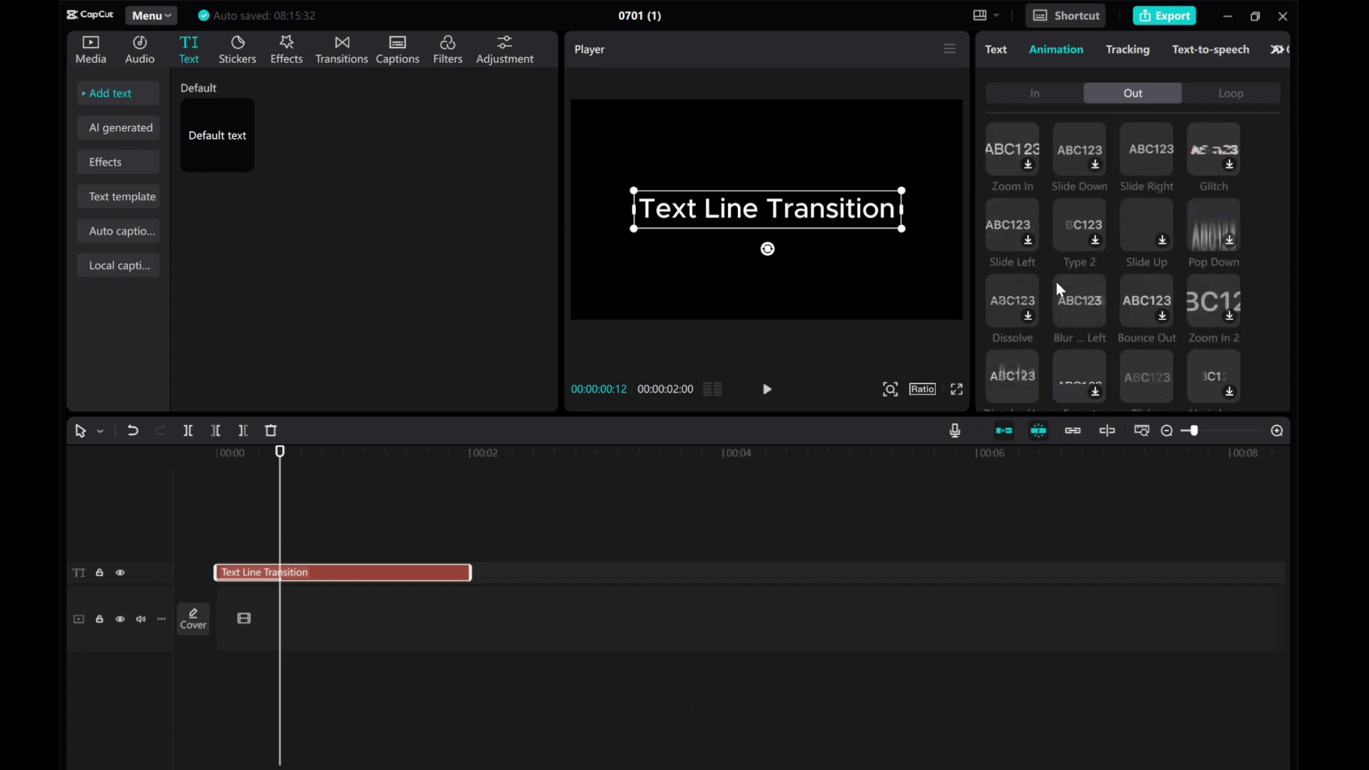
{"action": "scroll", "coordinate": [1055, 281], "scroll_direction": "down", "scroll_amount": 2}
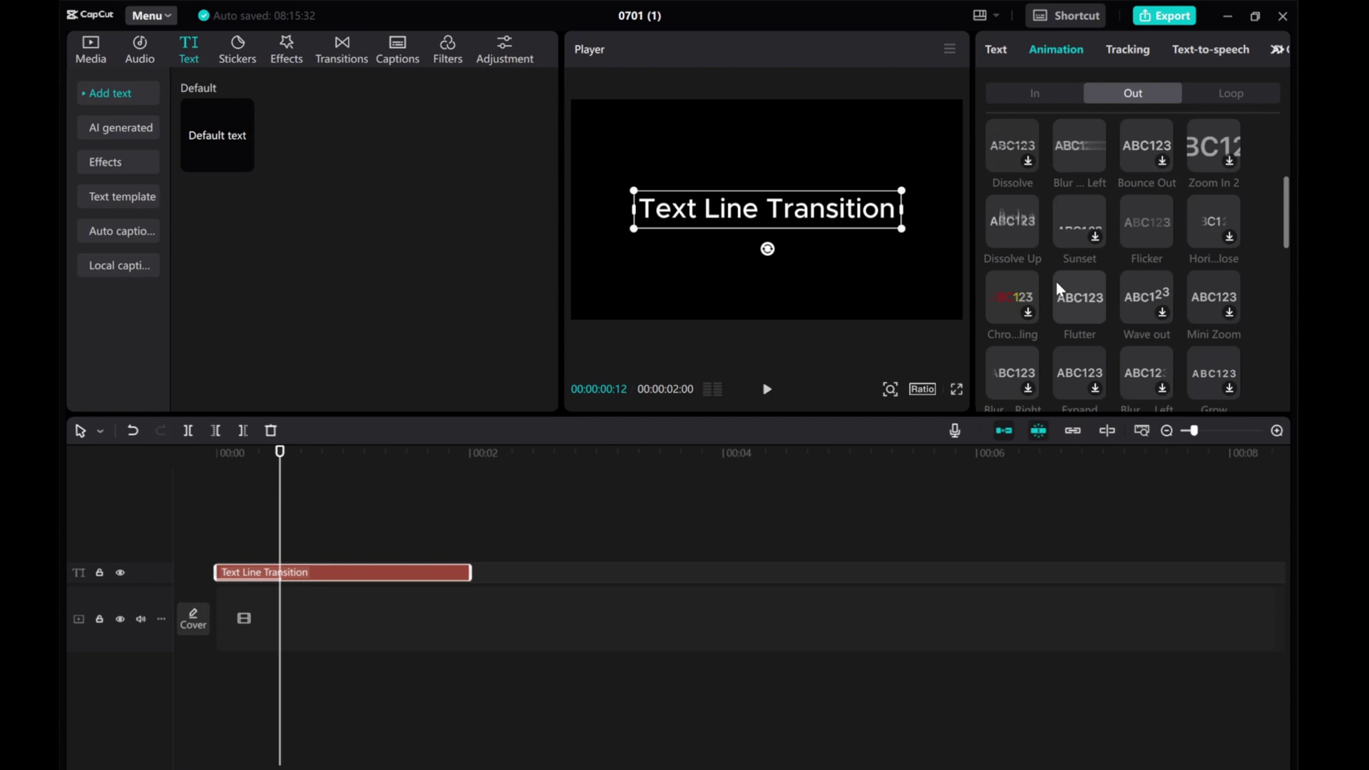
{"action": "scroll", "coordinate": [1055, 281], "scroll_direction": "down", "scroll_amount": 4}
{"action": "scroll", "coordinate": [1056, 285], "scroll_direction": "down", "scroll_amount": 4}
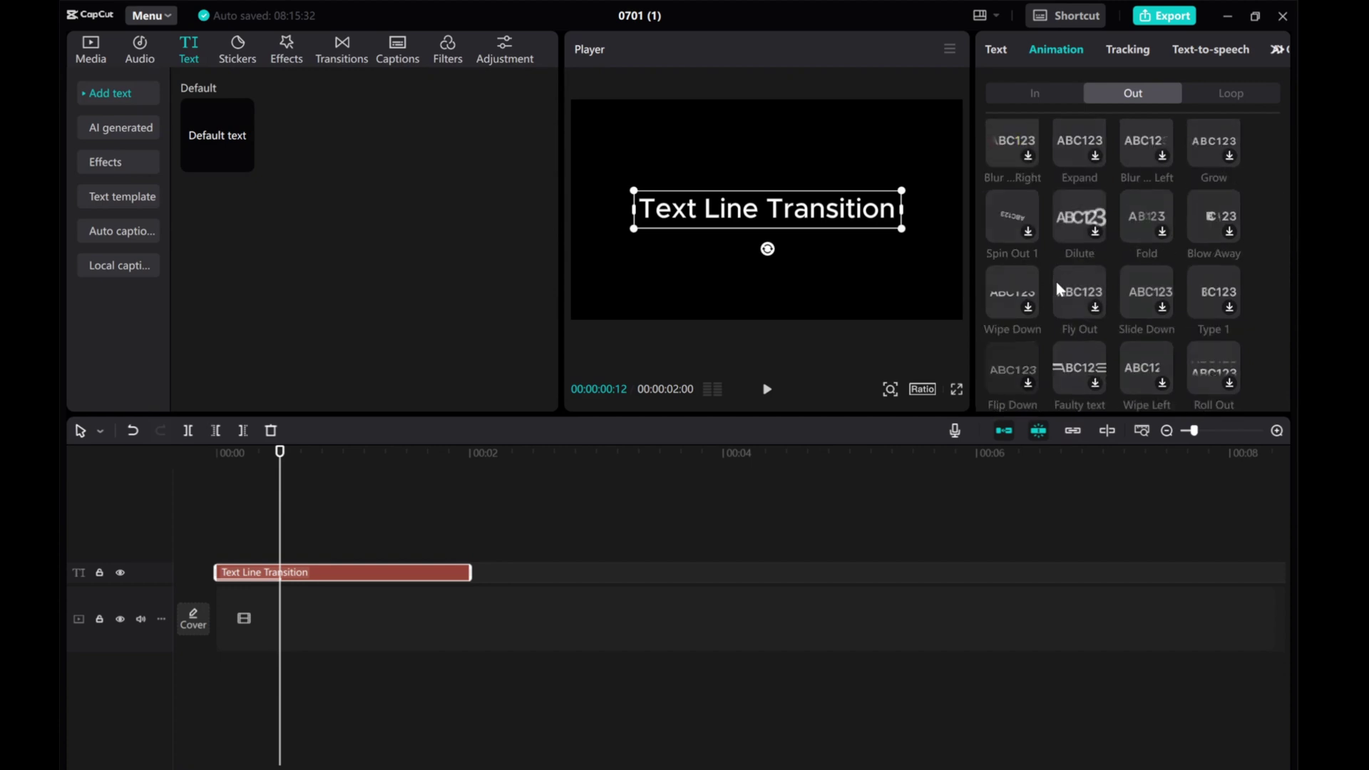
{"action": "left_click", "coordinate": [1007, 305]}
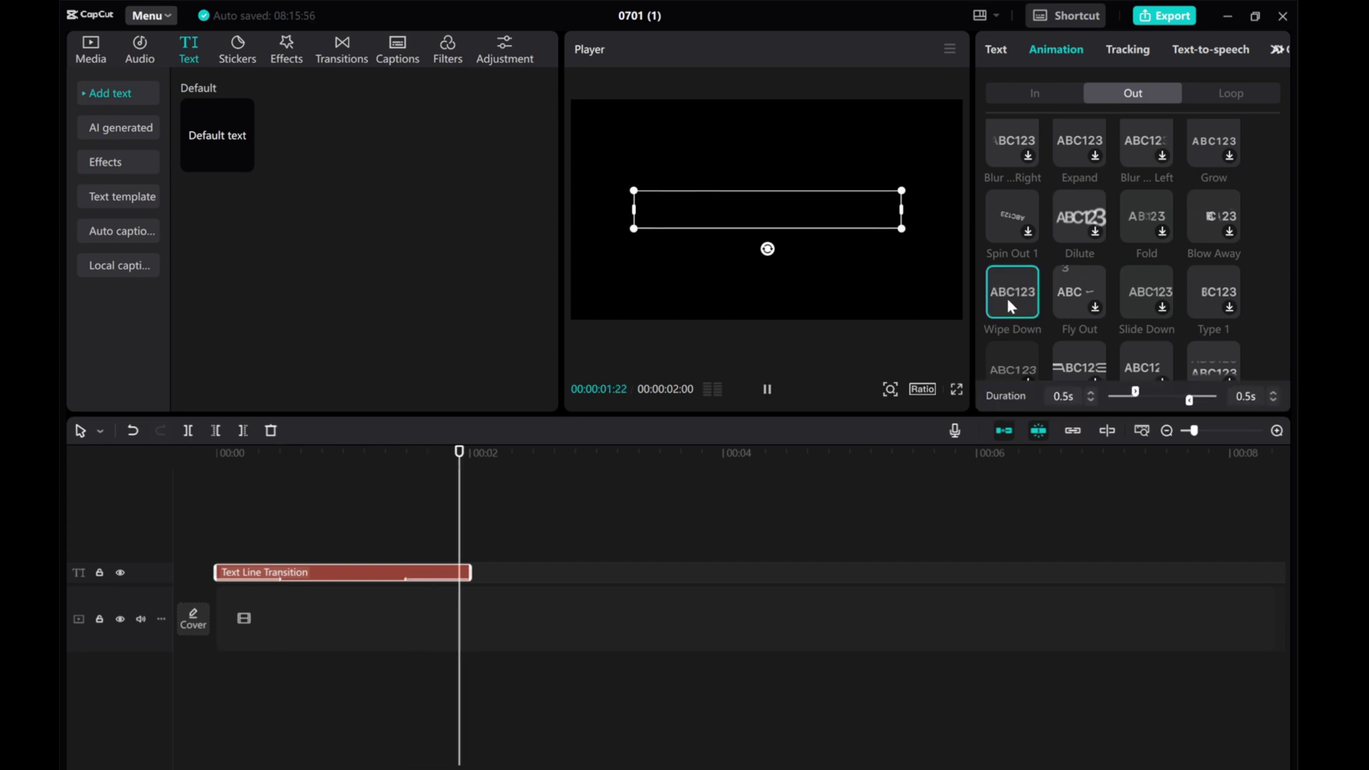
Step: Set the Wipe Down exit duration to 1.3 seconds and preview the title from the start
{"action": "left_click_drag", "start_coordinate": [1189, 399], "coordinate": [1137, 407]}
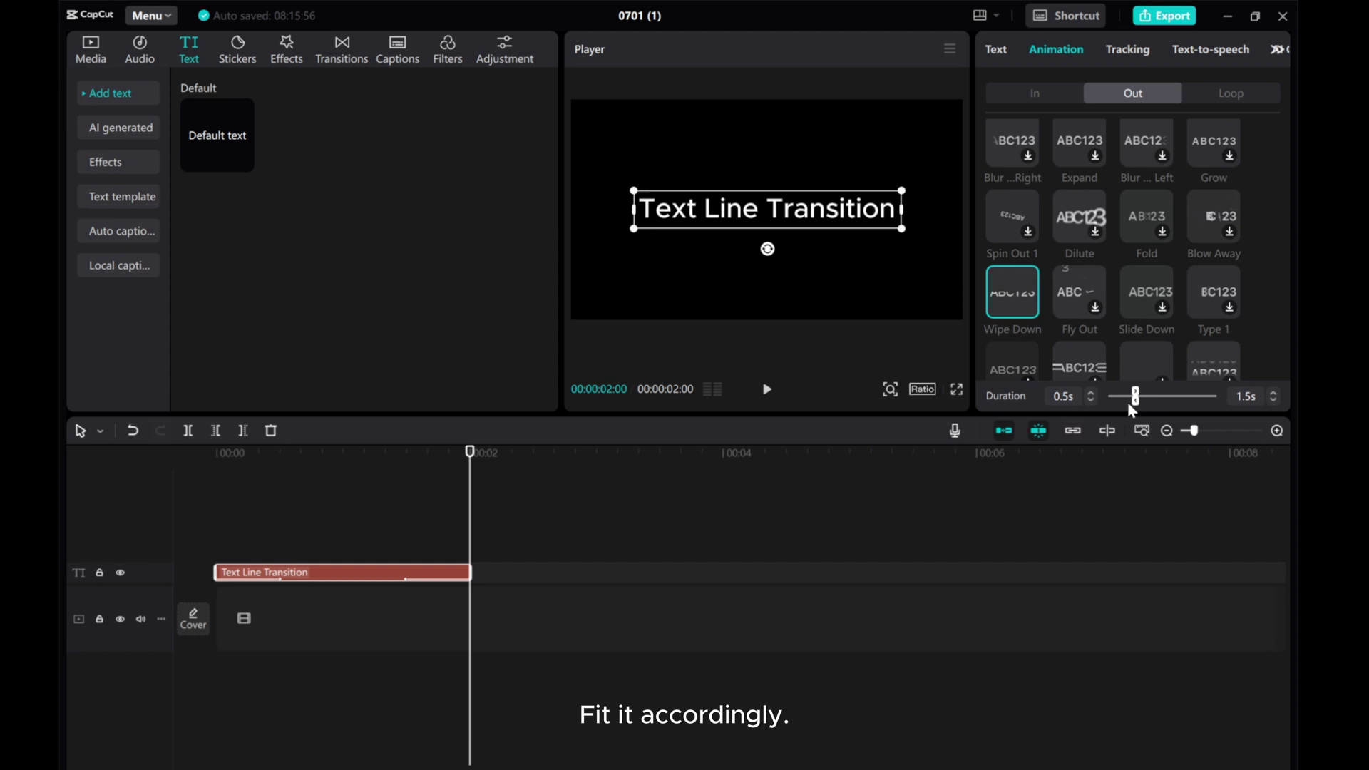
{"action": "left_click_drag", "start_coordinate": [469, 499], "coordinate": [110, 464]}
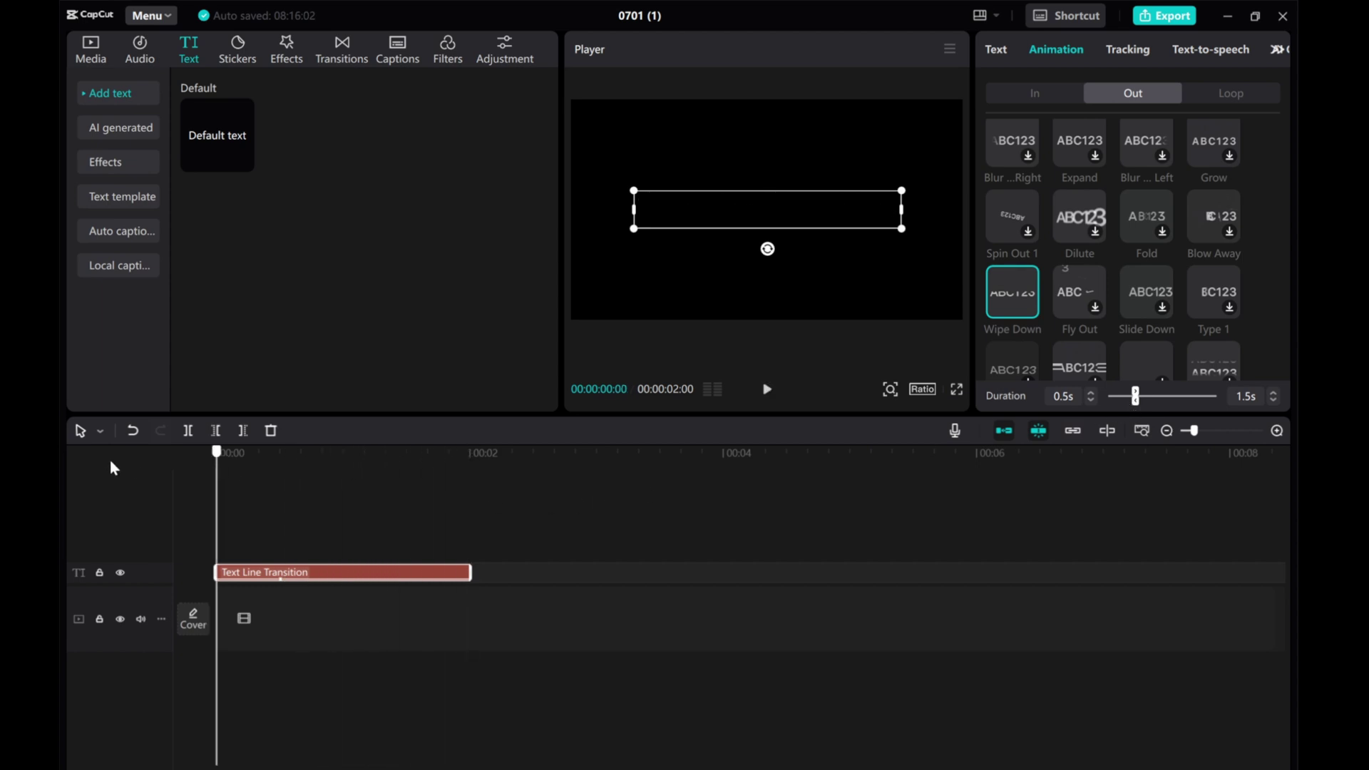
{"action": "left_click", "coordinate": [767, 391]}
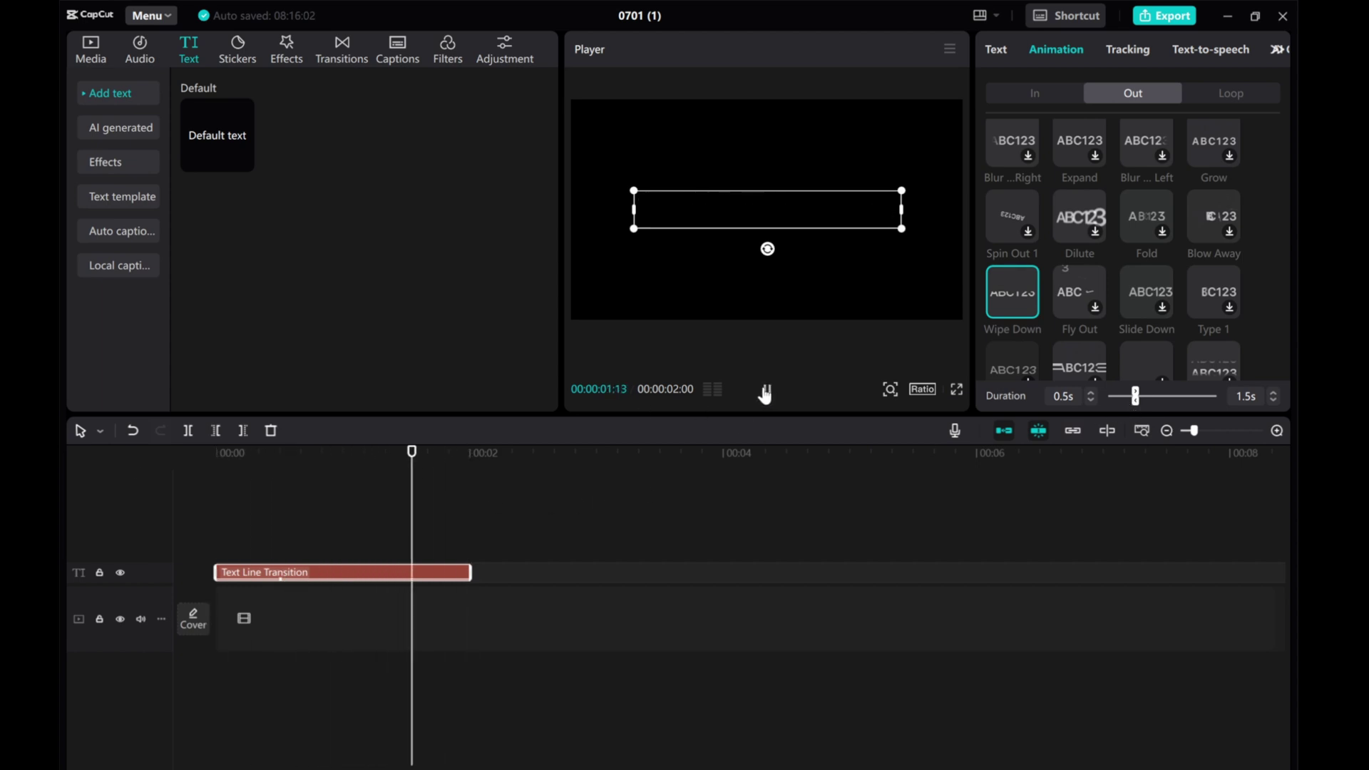
{"action": "left_click_drag", "start_coordinate": [1139, 405], "coordinate": [1146, 404]}
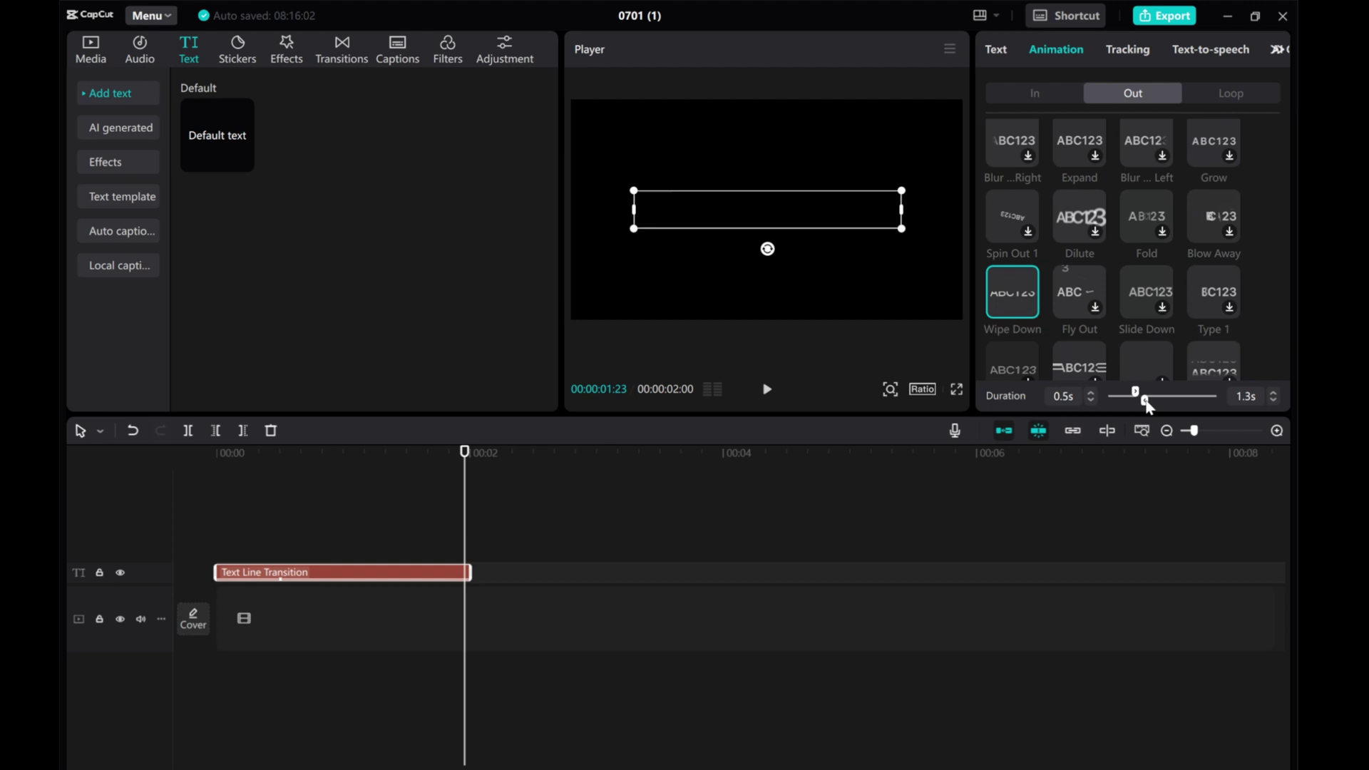
{"action": "left_click_drag", "start_coordinate": [471, 507], "coordinate": [236, 533]}
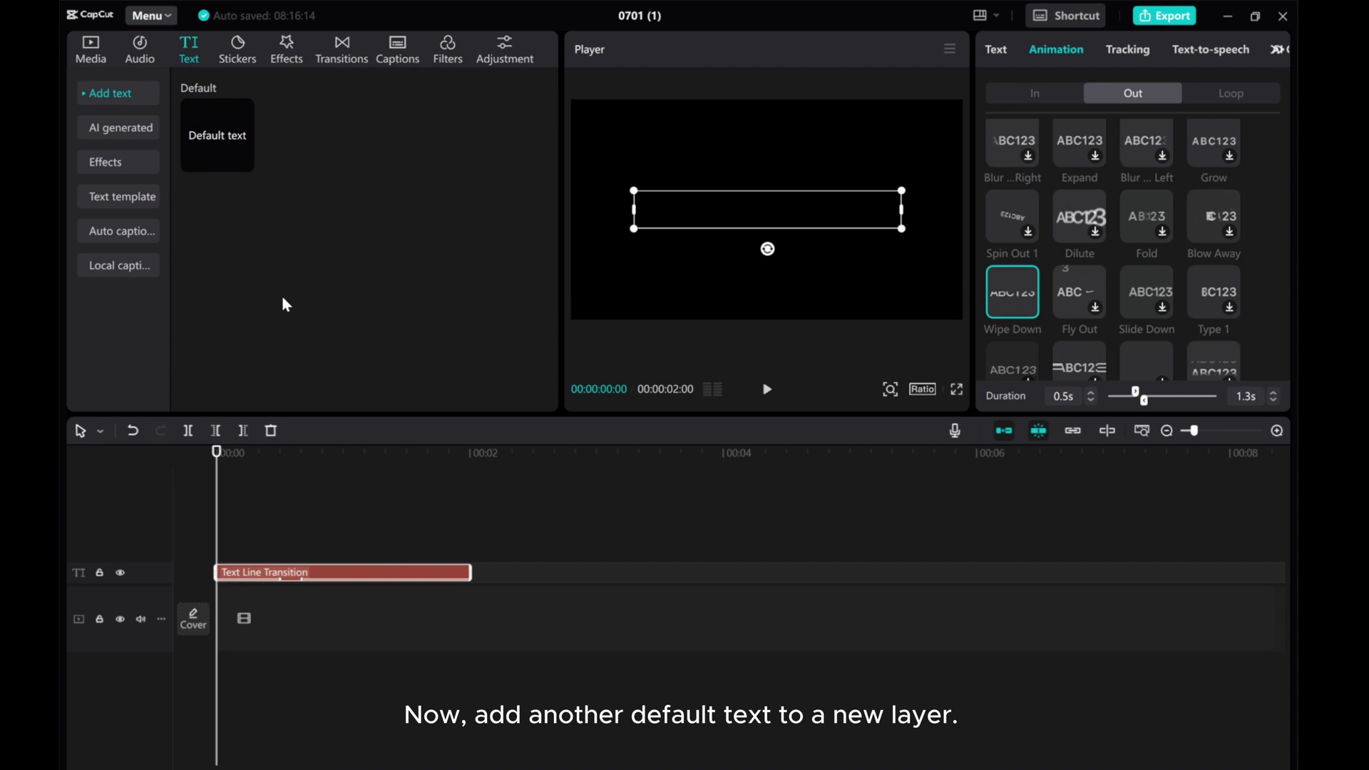
Step: Add a second default text clip on a new track, running to 3 seconds
{"action": "mouse_move", "coordinate": [238, 133]}
{"action": "left_click", "coordinate": [243, 164]}
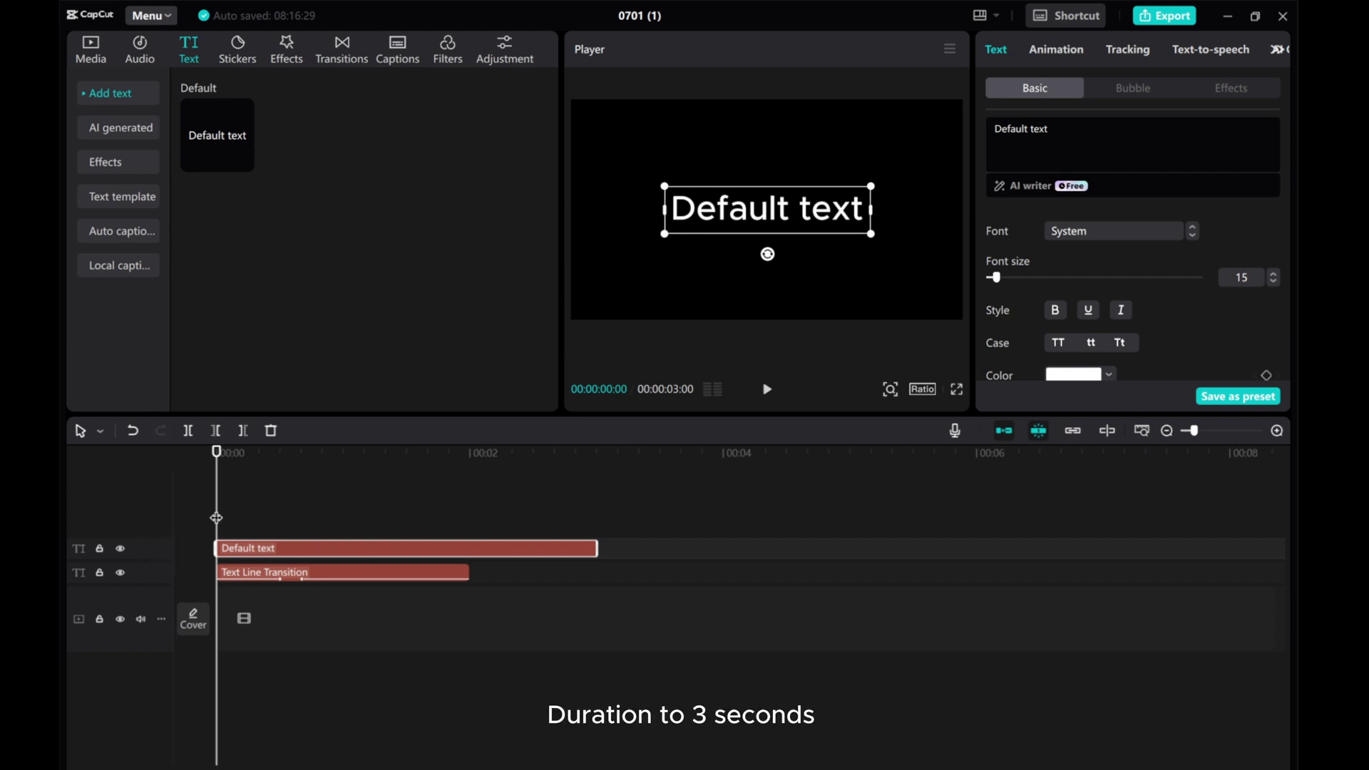
{"action": "left_click_drag", "start_coordinate": [216, 519], "coordinate": [595, 507]}
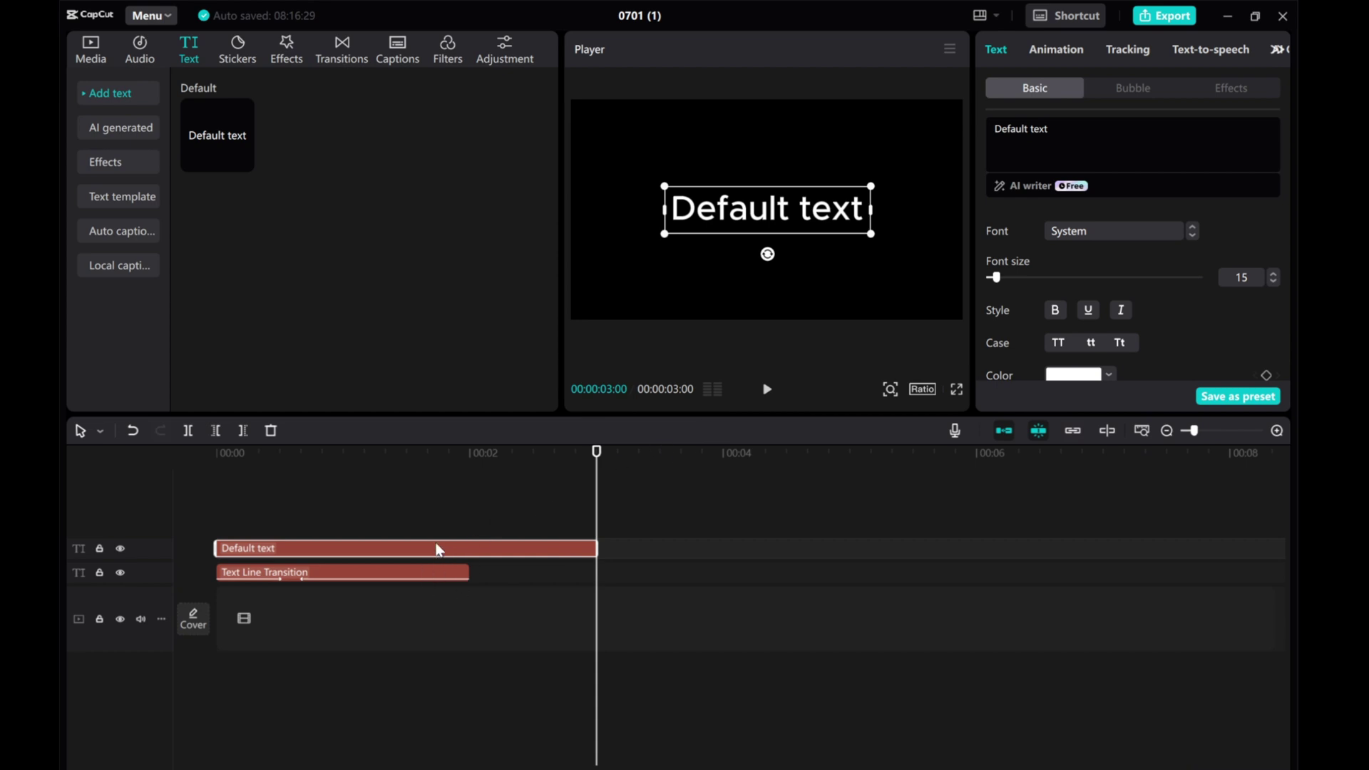
Step: Underline the new text and replace its wording with spaces so only a line shows
{"action": "scroll", "coordinate": [1143, 263], "scroll_direction": "down", "scroll_amount": 1}
{"action": "scroll", "coordinate": [1142, 267], "scroll_direction": "down", "scroll_amount": 2}
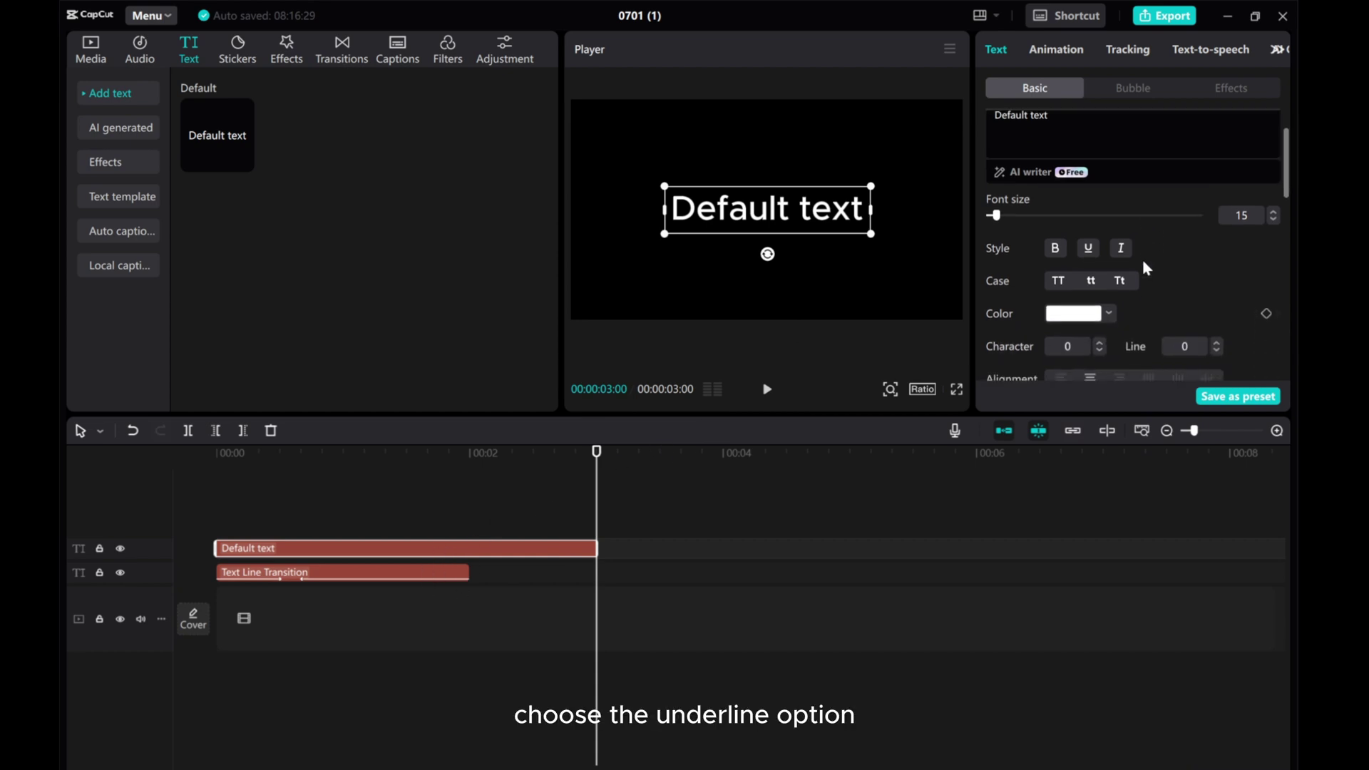
{"action": "scroll", "coordinate": [1098, 282], "scroll_direction": "up", "scroll_amount": 2}
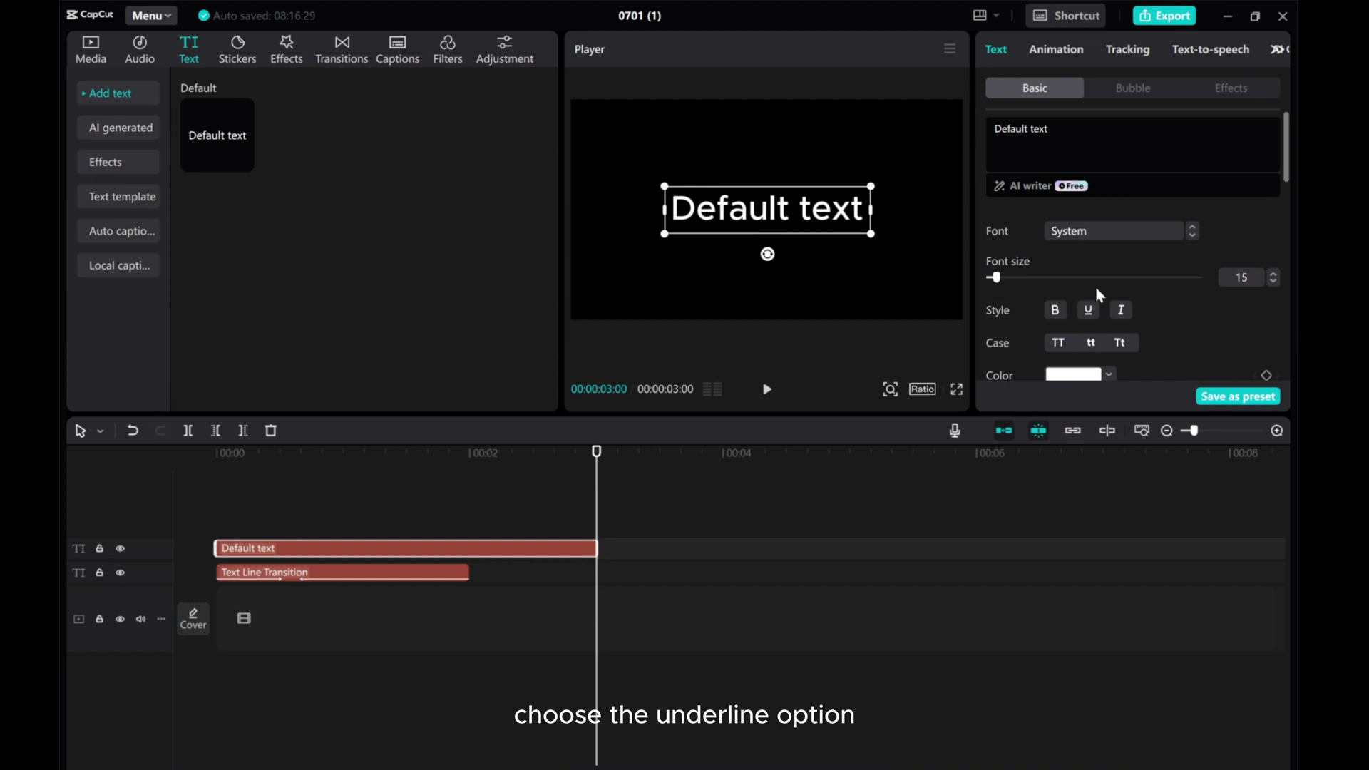
{"action": "left_click", "coordinate": [1088, 311]}
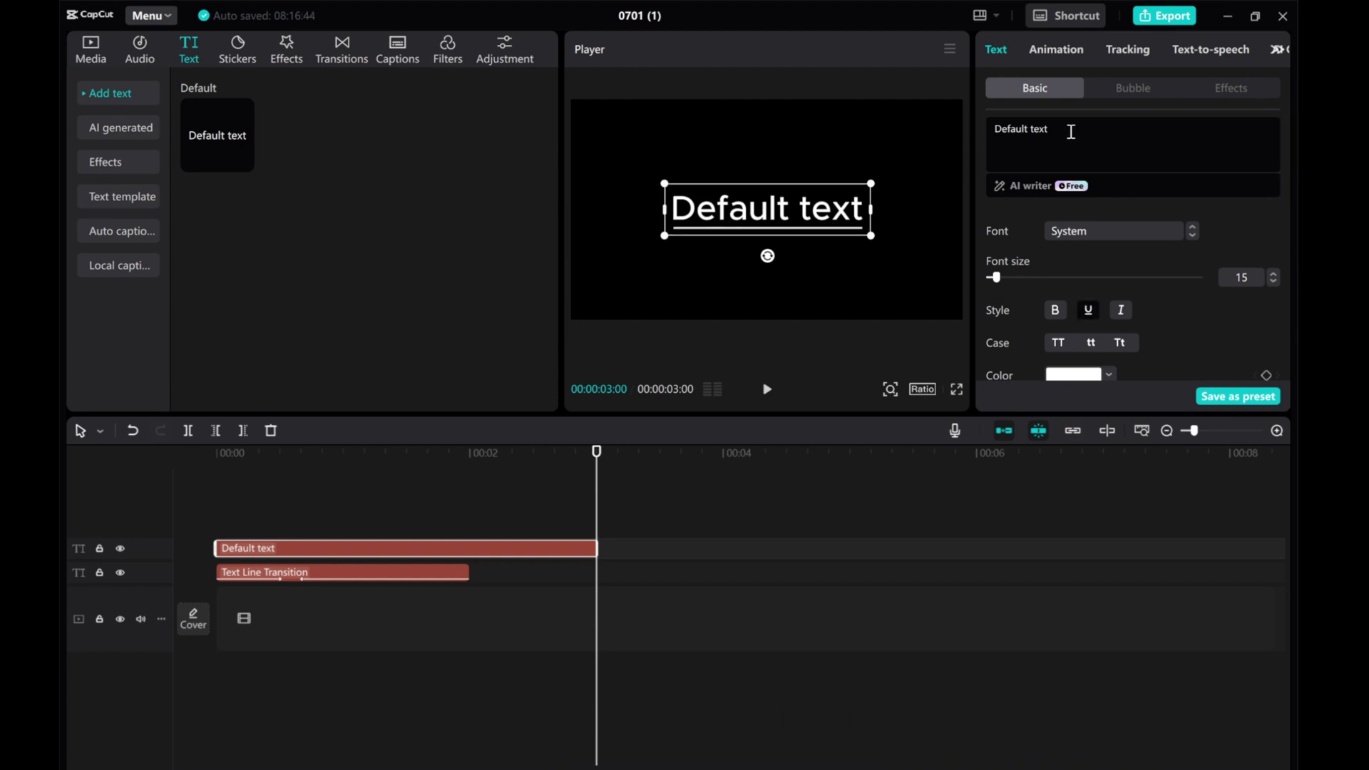
{"action": "left_click_drag", "start_coordinate": [1069, 131], "coordinate": [951, 129]}
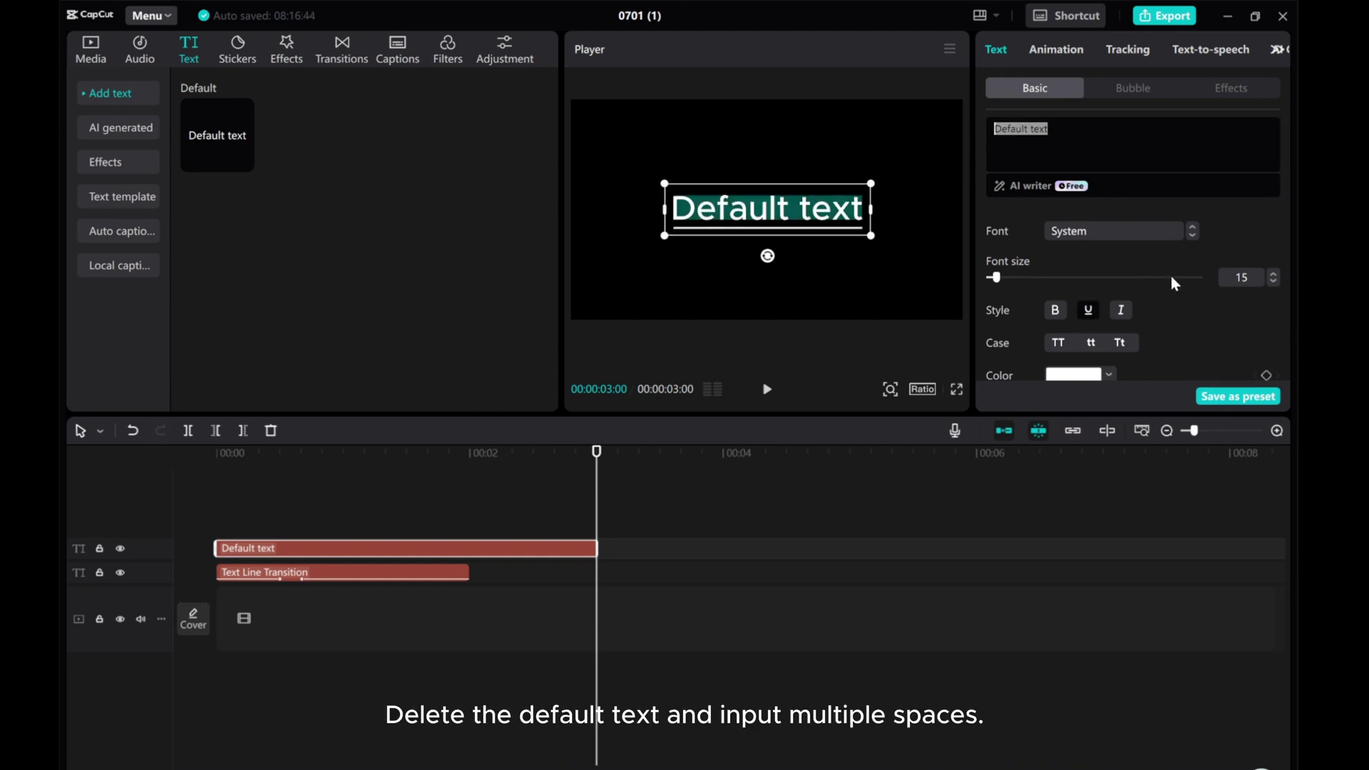
{"action": "key", "text": "BackSpace"}
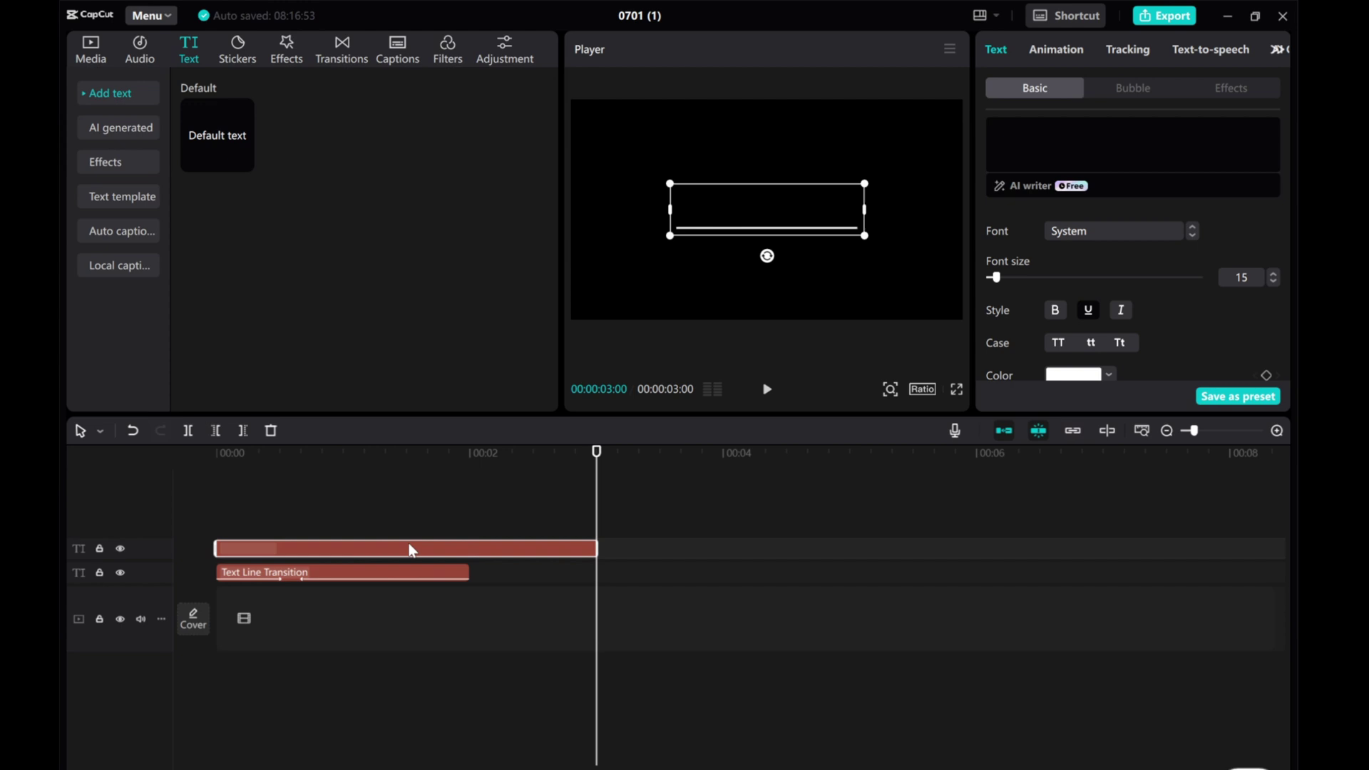
{"action": "left_click_drag", "start_coordinate": [463, 516], "coordinate": [289, 500]}
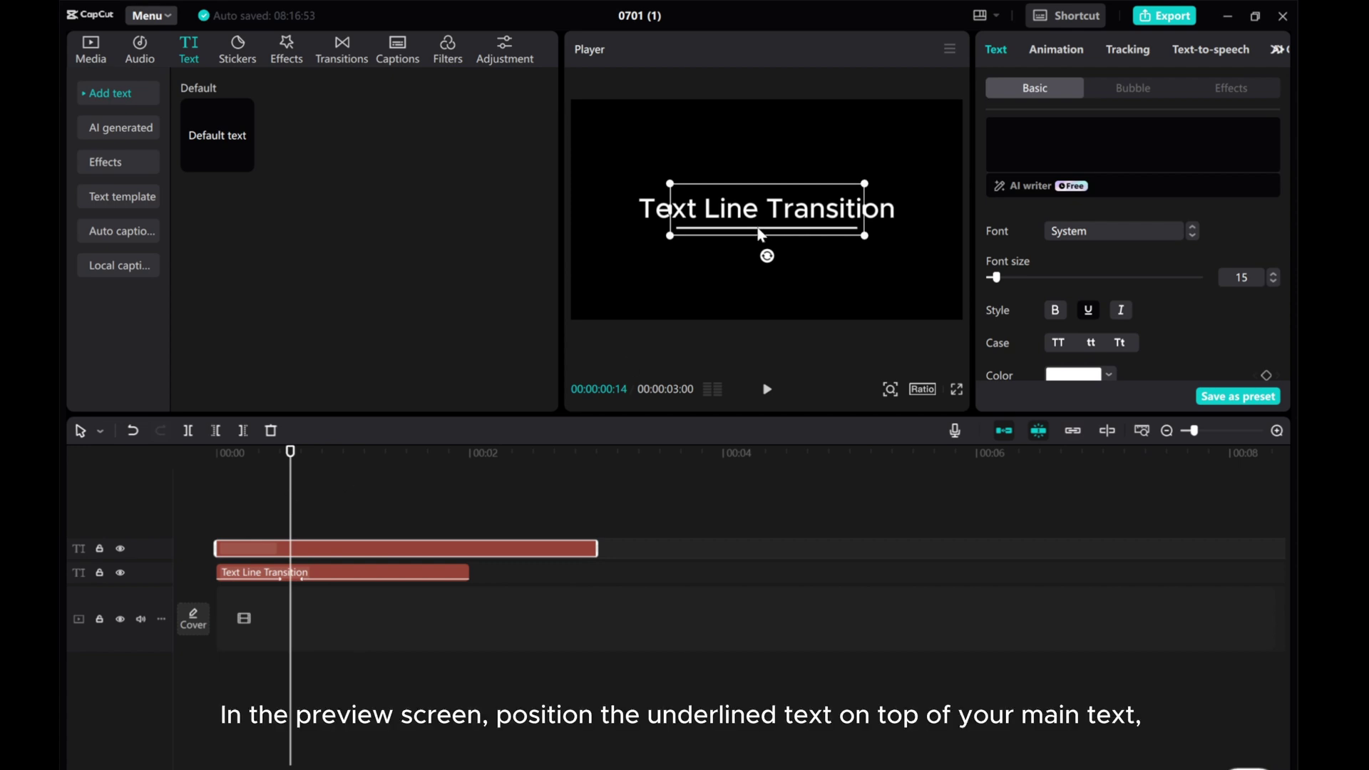
Step: Shorten the line by one space and place it centred just above the title
{"action": "left_click_drag", "start_coordinate": [760, 234], "coordinate": [761, 197]}
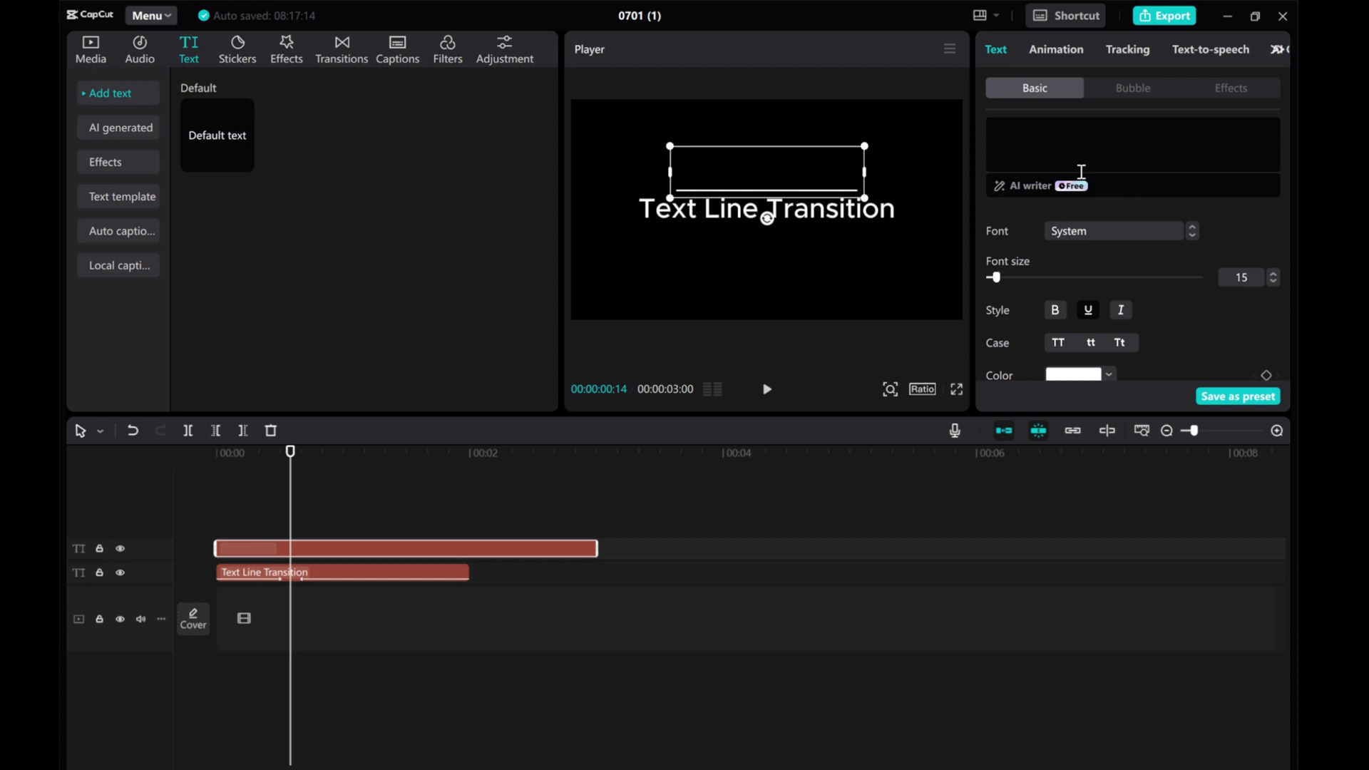
{"action": "left_click", "coordinate": [1087, 121]}
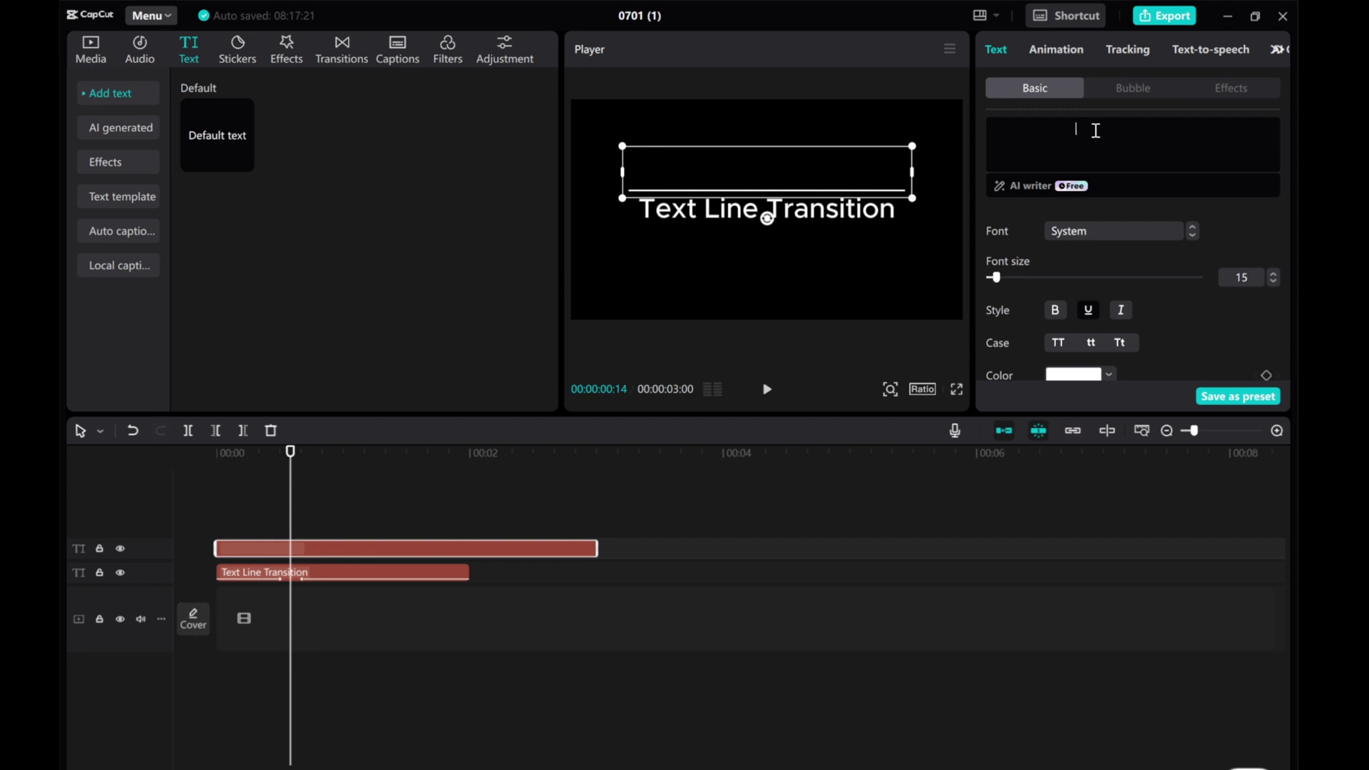
{"action": "key", "text": "BackSpace"}
{"action": "left_click", "coordinate": [314, 502]}
{"action": "left_click_drag", "start_coordinate": [314, 502], "coordinate": [285, 514]}
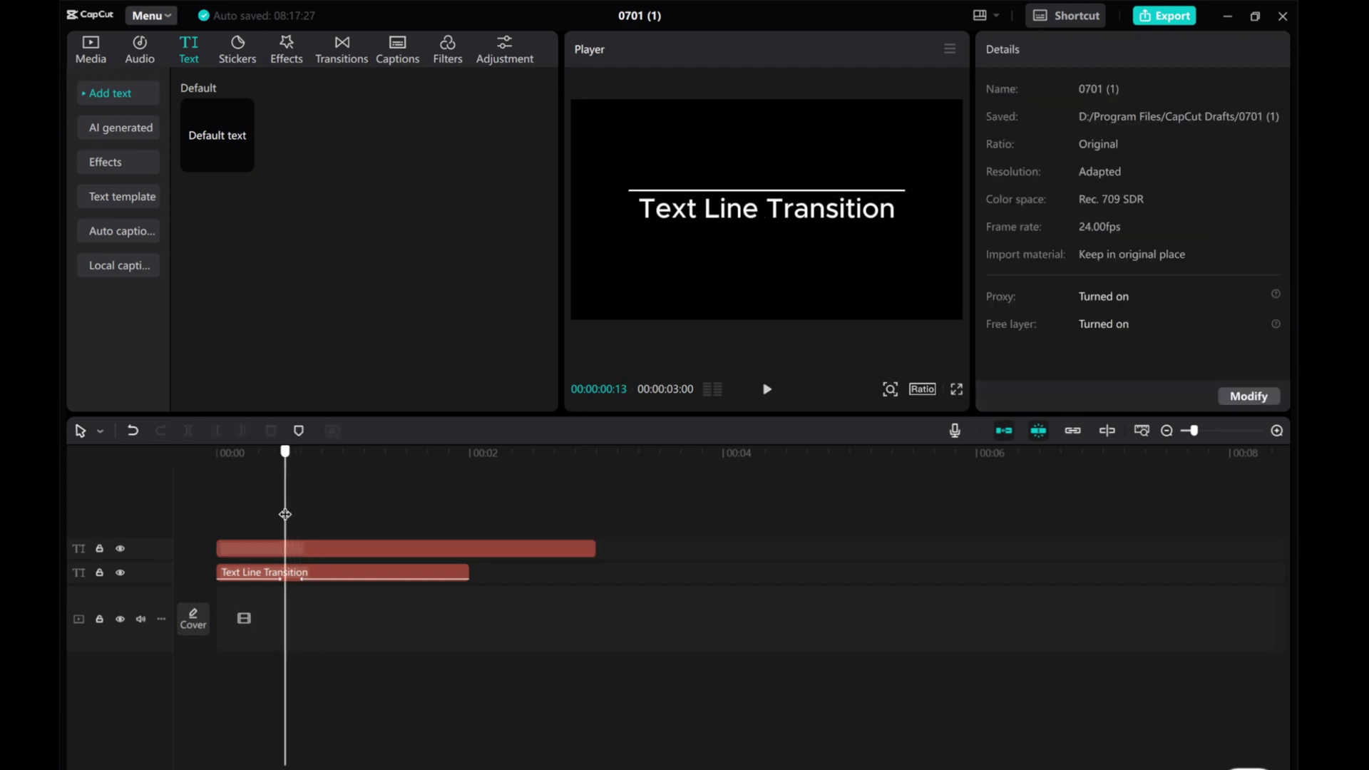
{"action": "left_click", "coordinate": [318, 550]}
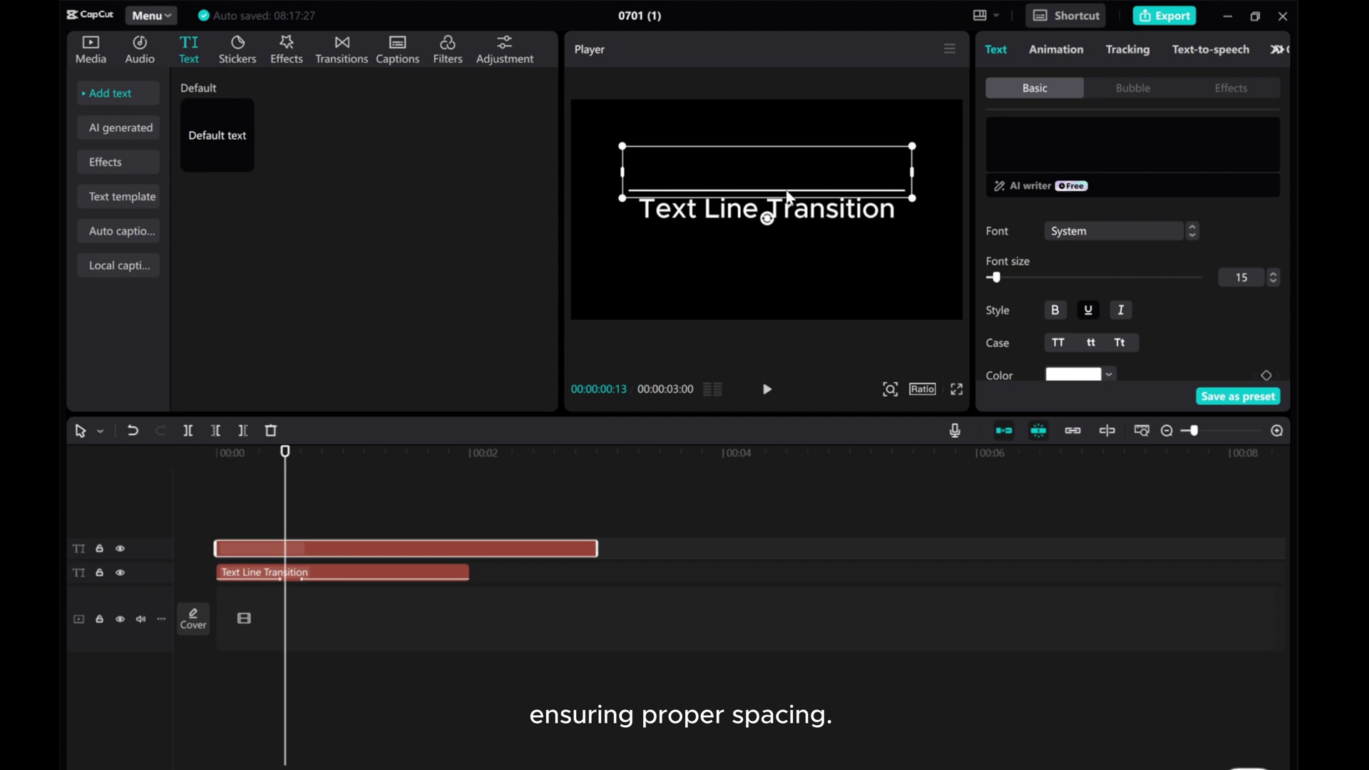
{"action": "left_click_drag", "start_coordinate": [787, 195], "coordinate": [787, 194]}
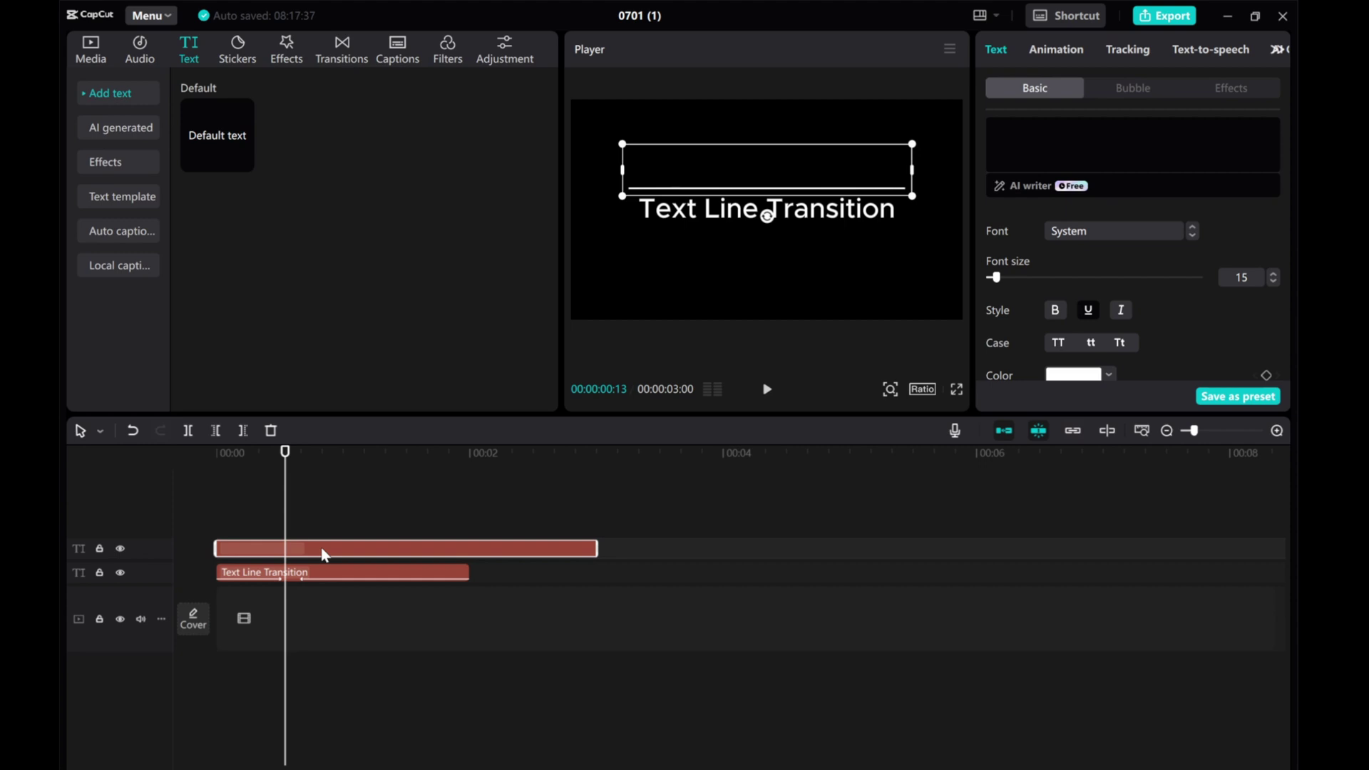
Step: Apply the Open entrance animation to the line at 0.9 seconds and preview it
{"action": "left_click", "coordinate": [1058, 51]}
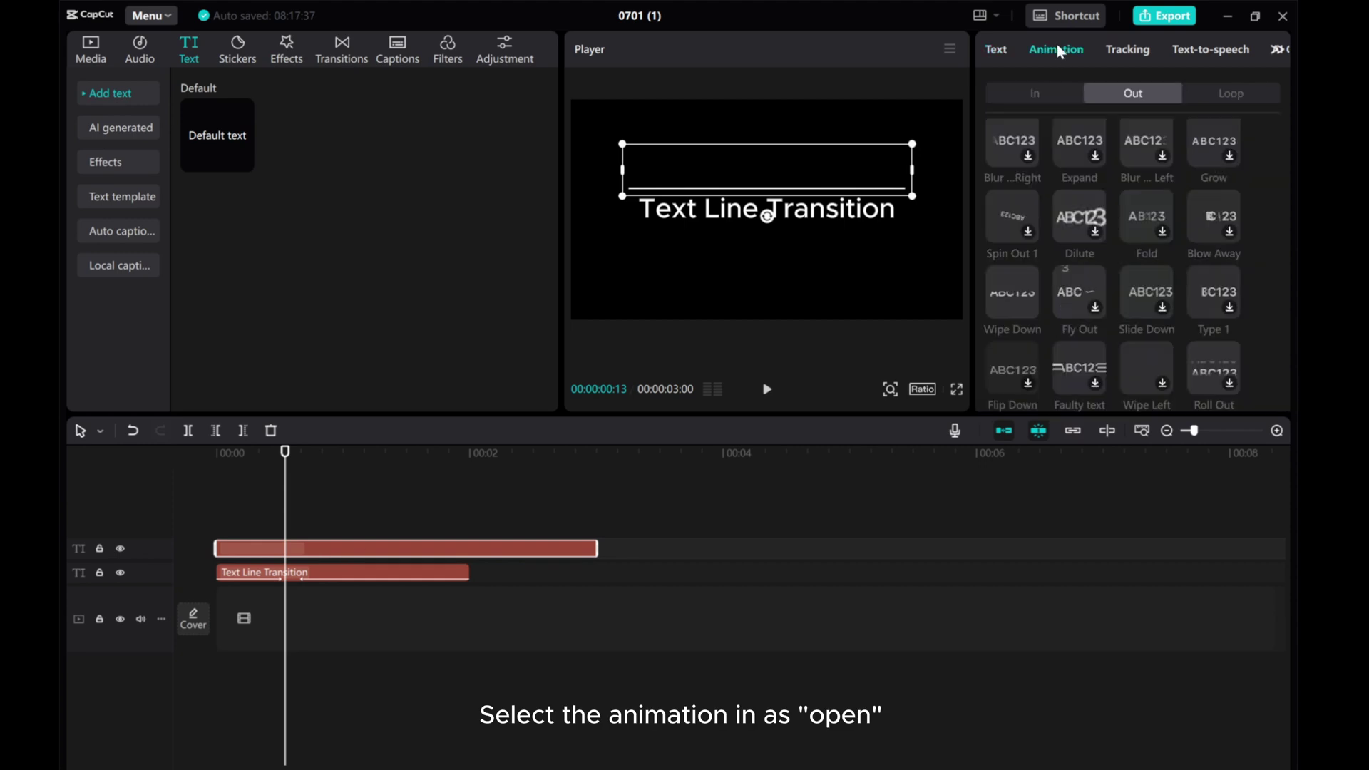
{"action": "left_click", "coordinate": [1037, 92]}
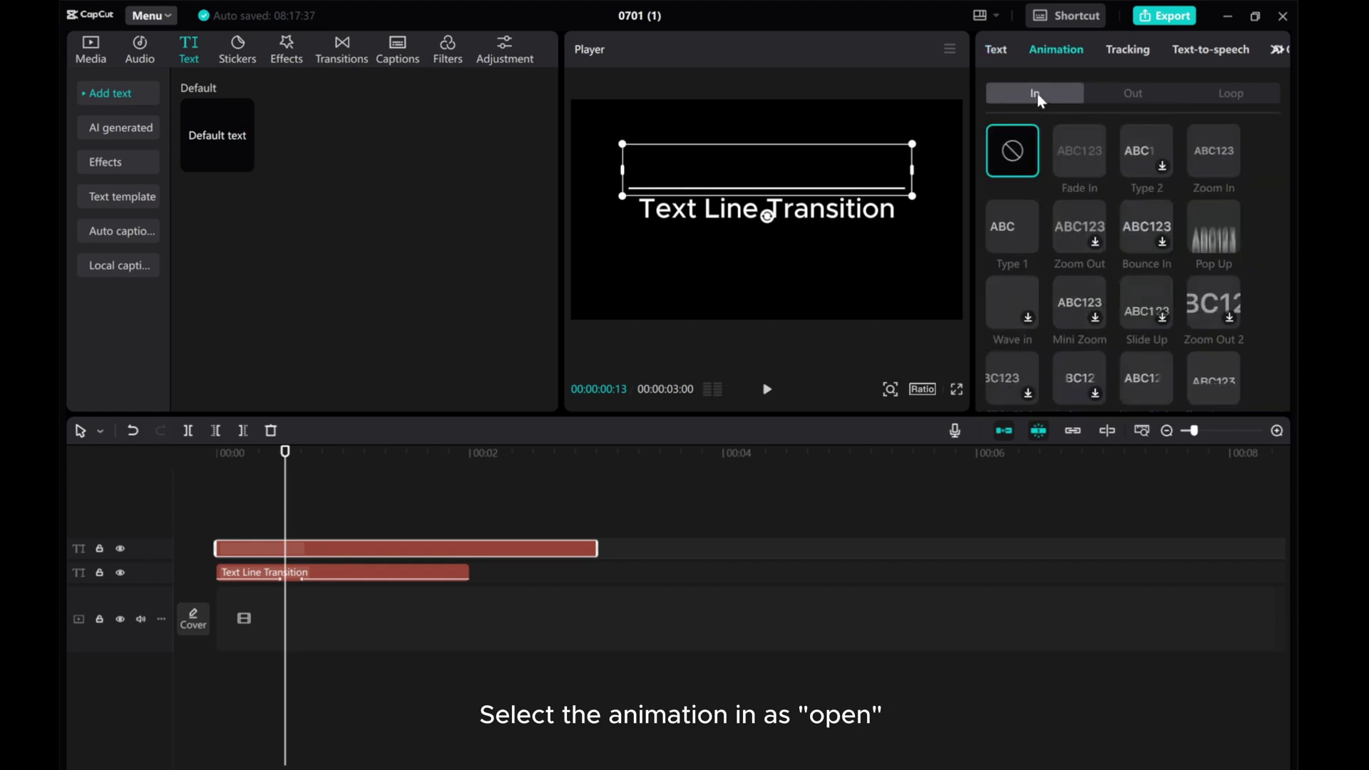
{"action": "scroll", "coordinate": [1055, 242], "scroll_direction": "down", "scroll_amount": 3}
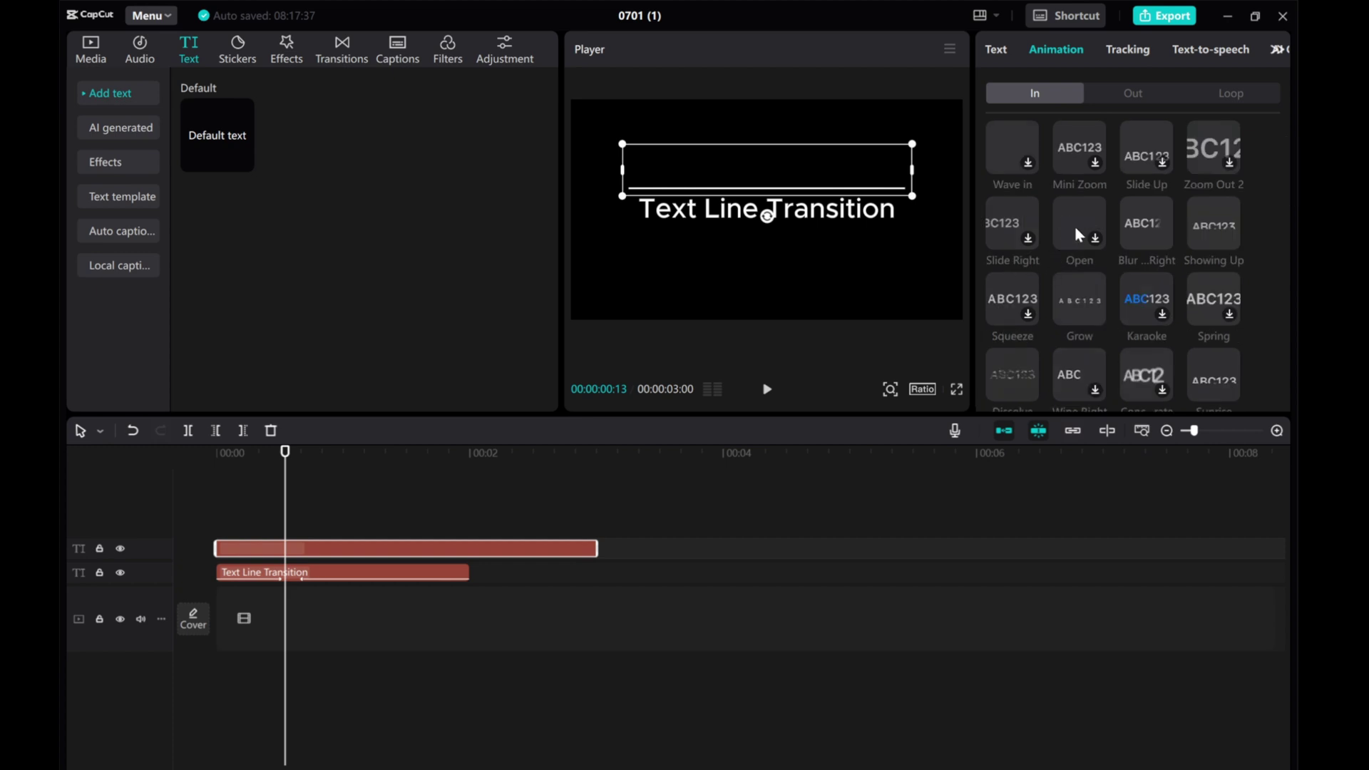
{"action": "left_click", "coordinate": [1076, 225]}
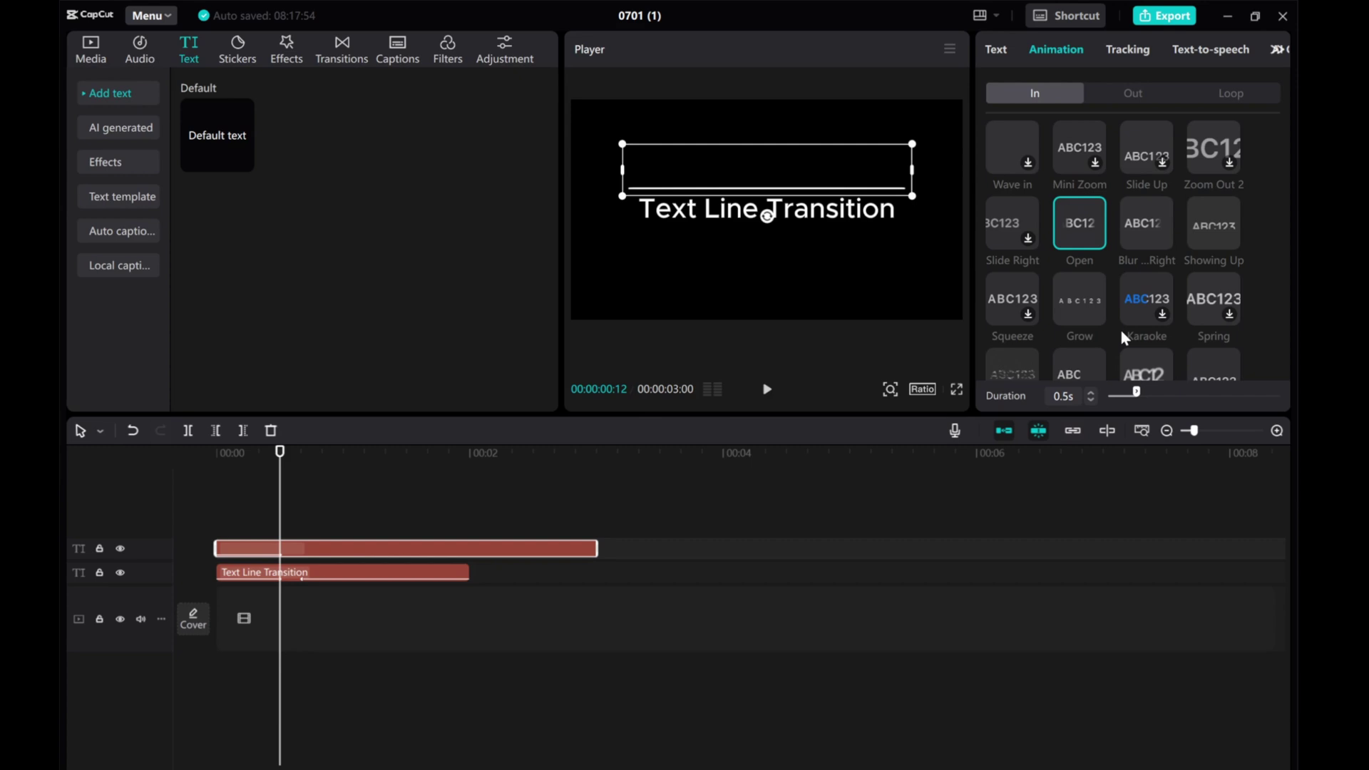
{"action": "left_click", "coordinate": [1091, 390]}
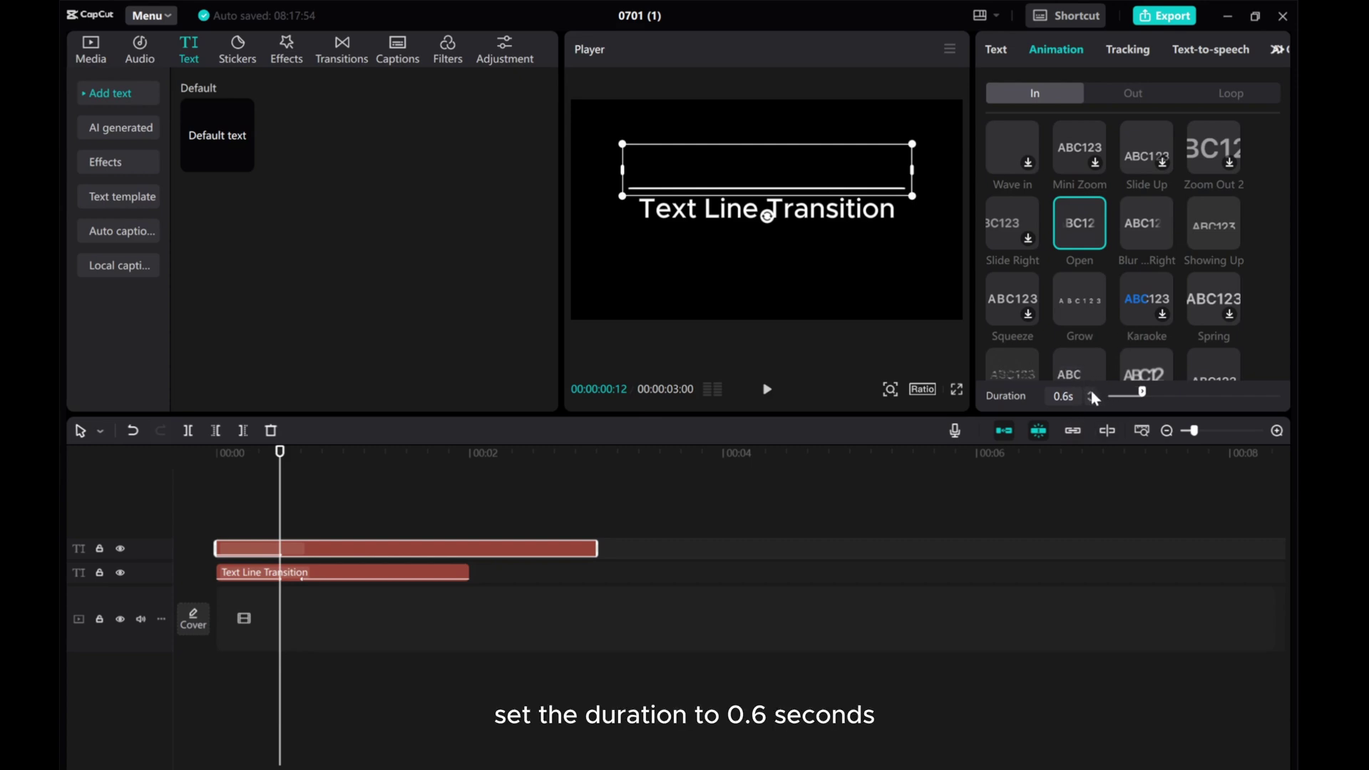
{"action": "double_click", "coordinate": [1090, 391]}
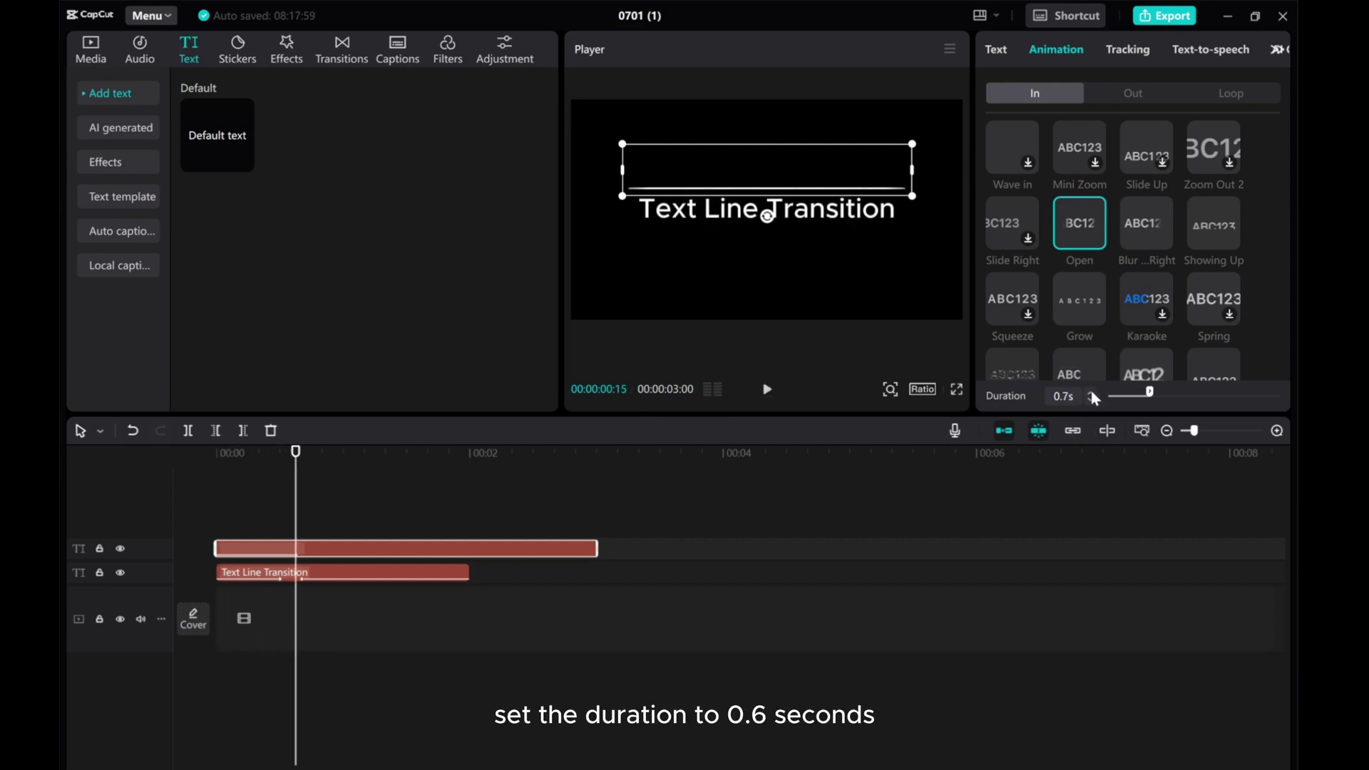
{"action": "left_click", "coordinate": [1091, 390]}
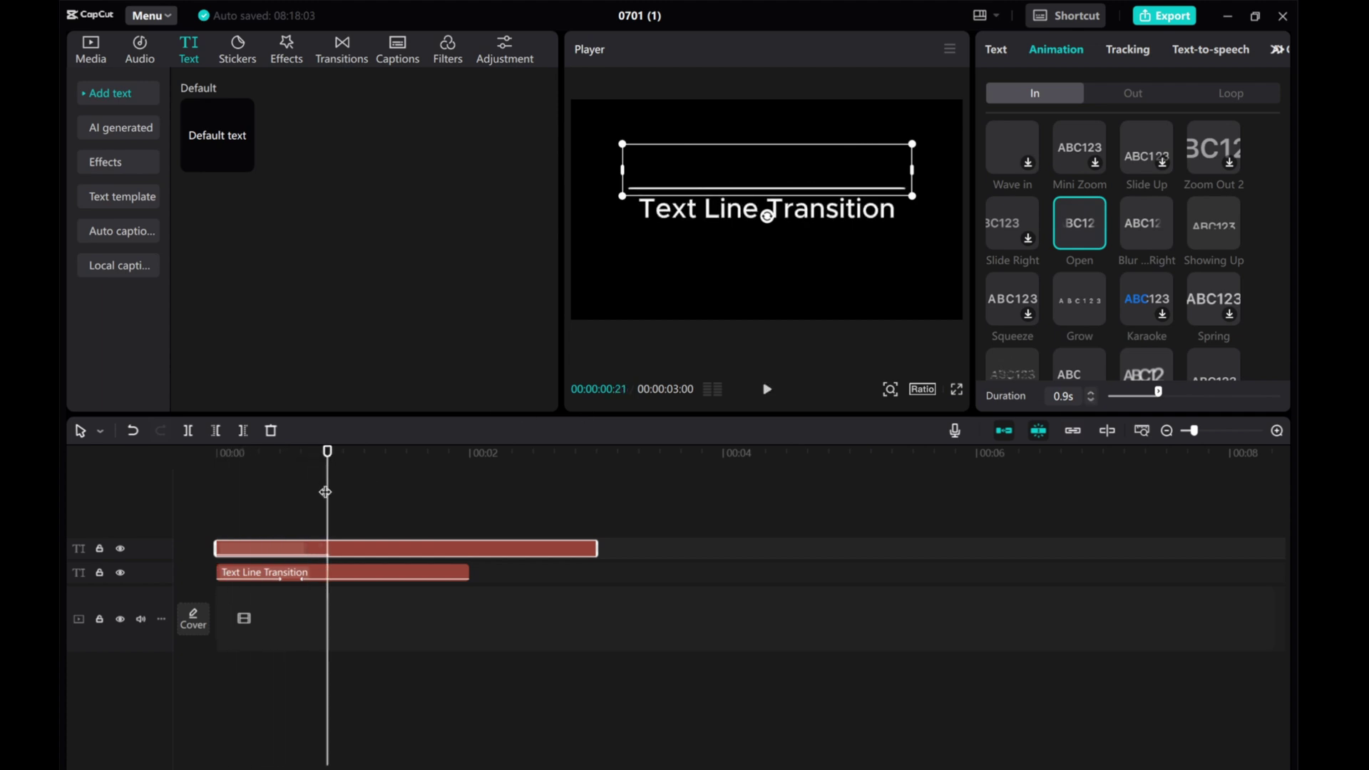
{"action": "left_click", "coordinate": [767, 390]}
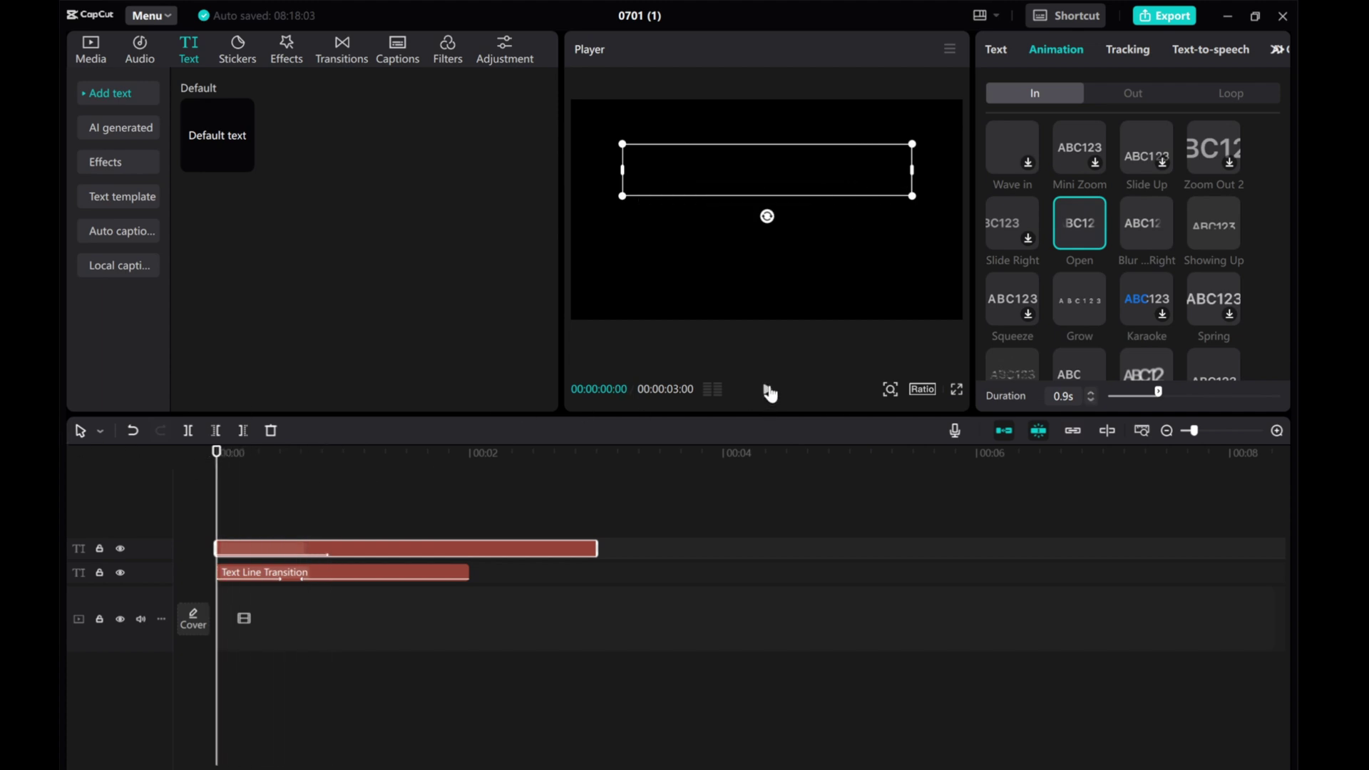
{"action": "left_click", "coordinate": [768, 391]}
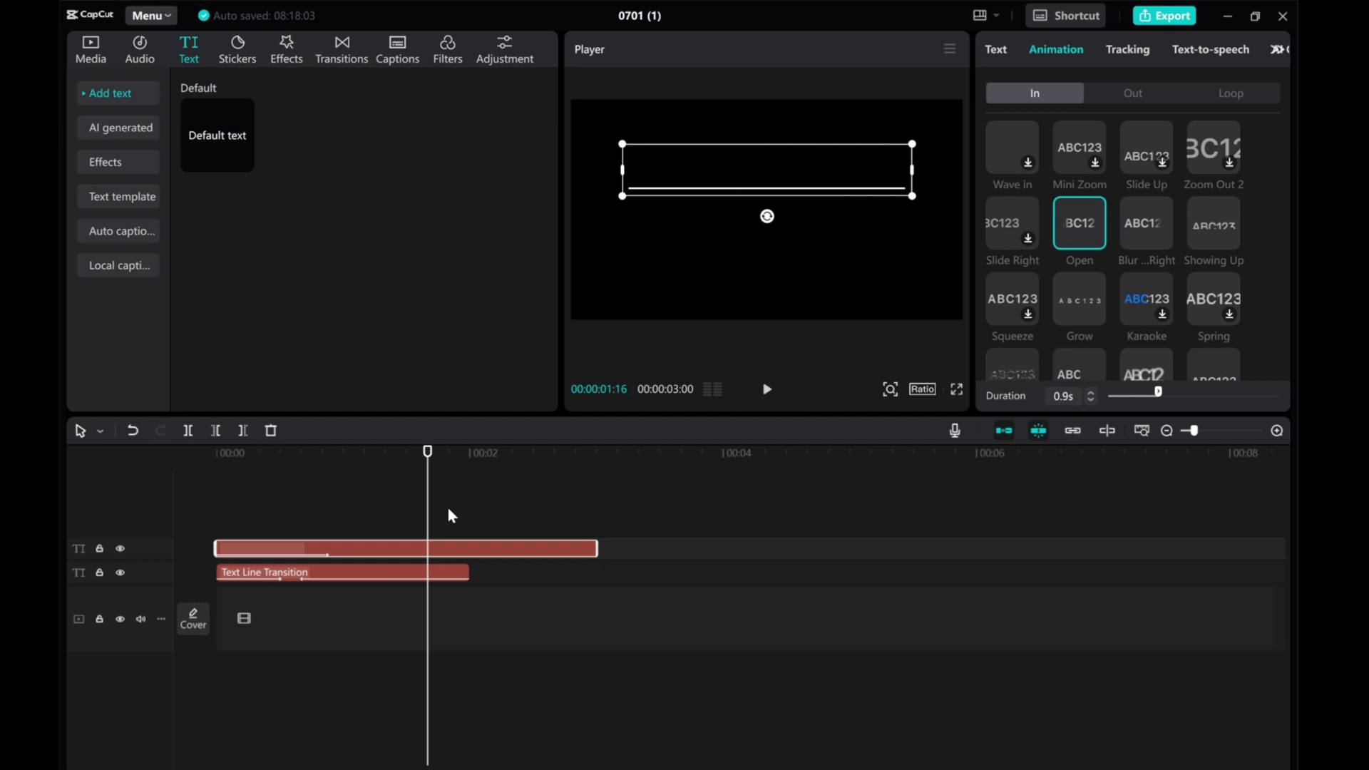
{"action": "left_click_drag", "start_coordinate": [402, 505], "coordinate": [331, 498]}
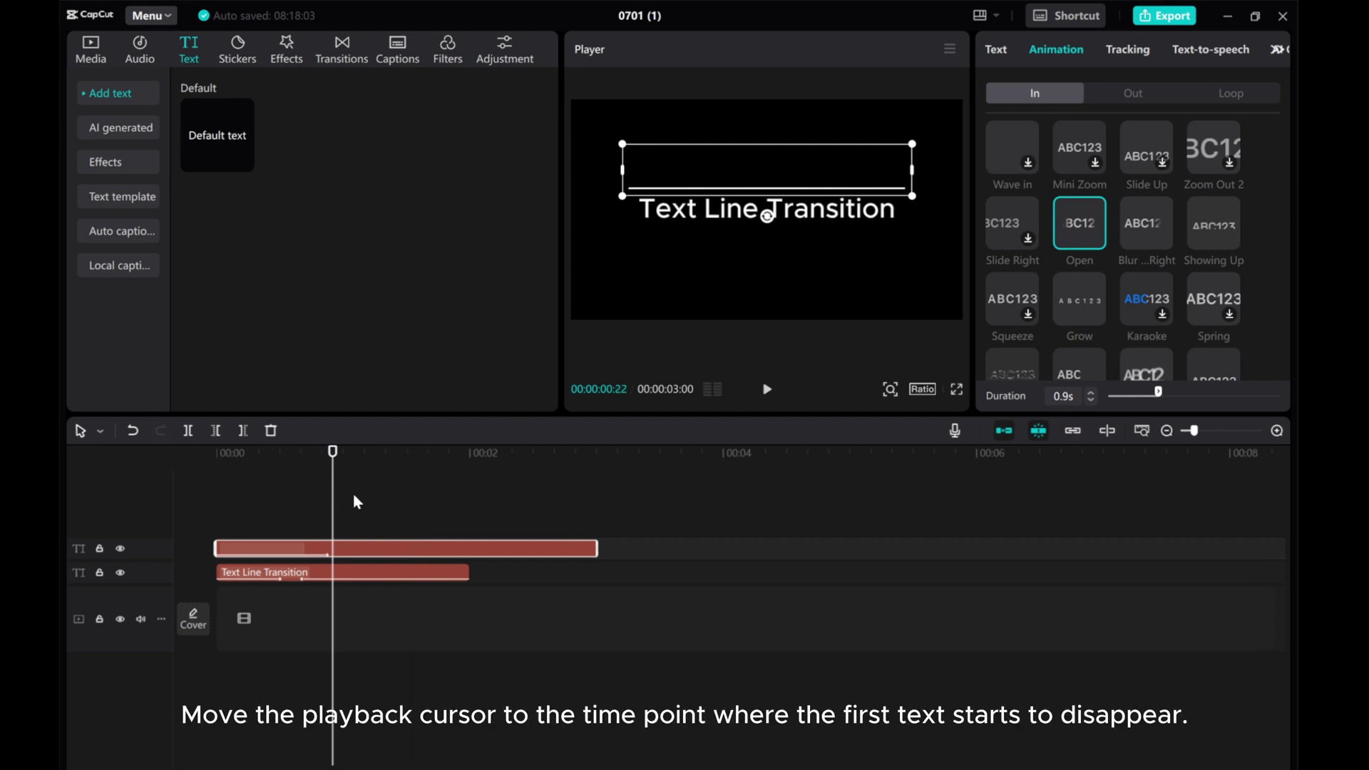
Step: At 00:00:01:00, add a Position keyframe to the line, holding it at X 0, Y 388
{"action": "mouse_move", "coordinate": [333, 515]}
{"action": "left_mouse_down"}
{"action": "mouse_move", "coordinate": [276, 516]}
{"action": "mouse_move", "coordinate": [369, 520]}
{"action": "mouse_move", "coordinate": [343, 527]}
{"action": "left_mouse_up"}
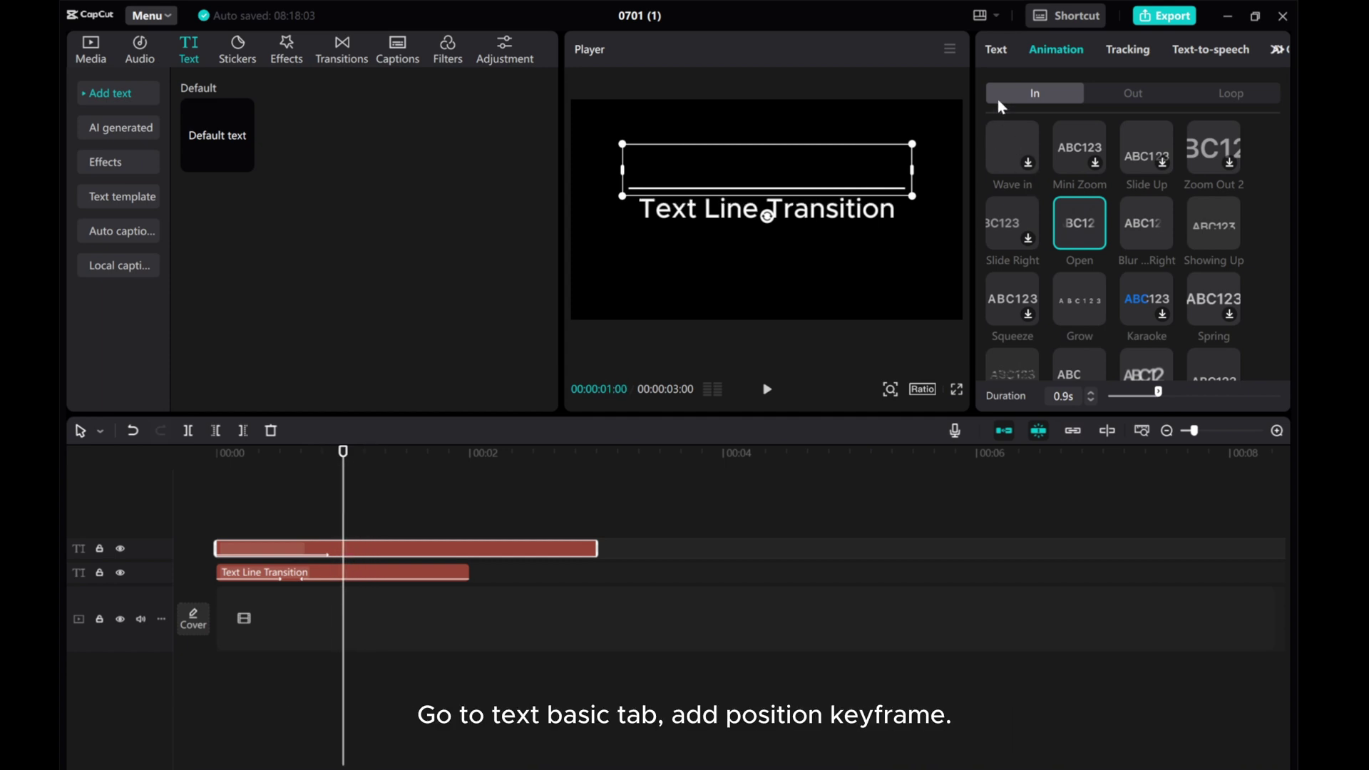
{"action": "left_click", "coordinate": [995, 49]}
{"action": "scroll", "coordinate": [1056, 297], "scroll_direction": "down", "scroll_amount": 1}
{"action": "scroll", "coordinate": [1053, 293], "scroll_direction": "down", "scroll_amount": 5}
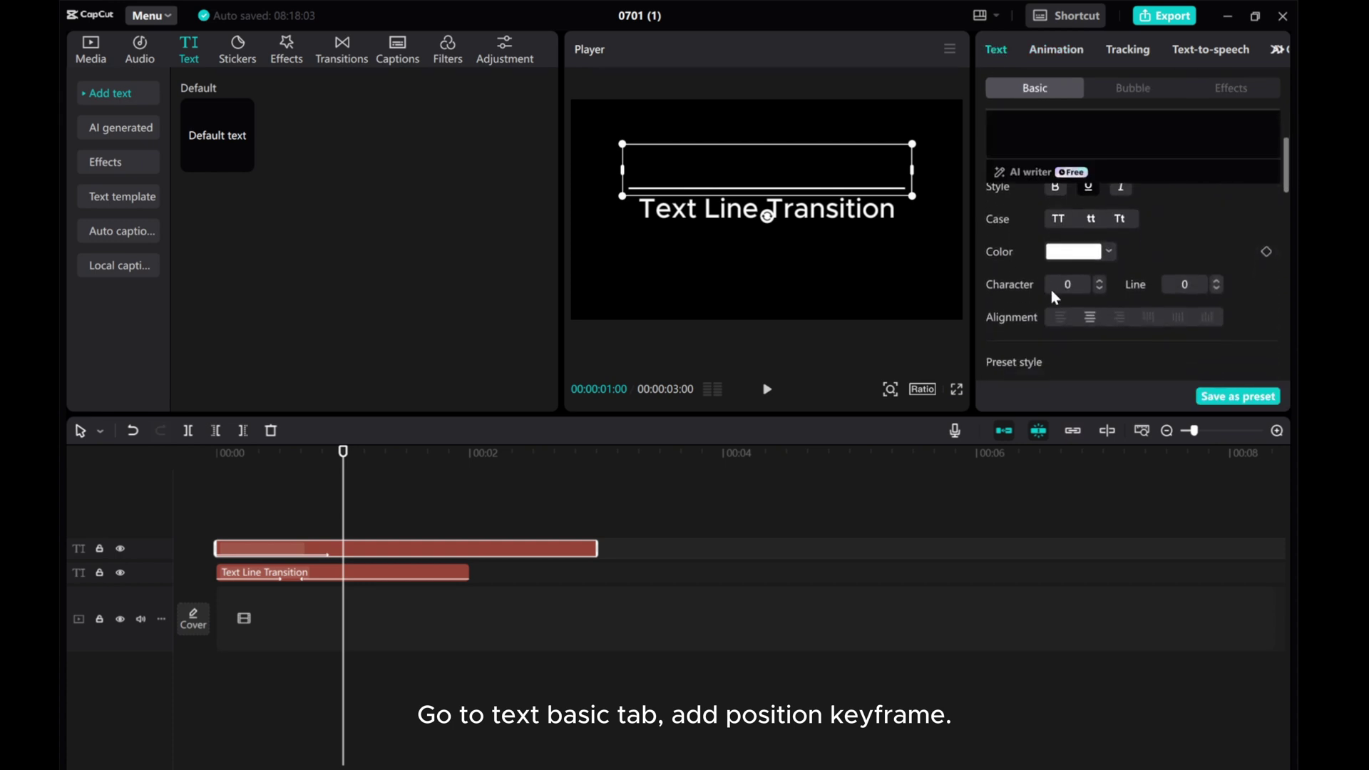
{"action": "scroll", "coordinate": [1053, 296], "scroll_direction": "down", "scroll_amount": 2}
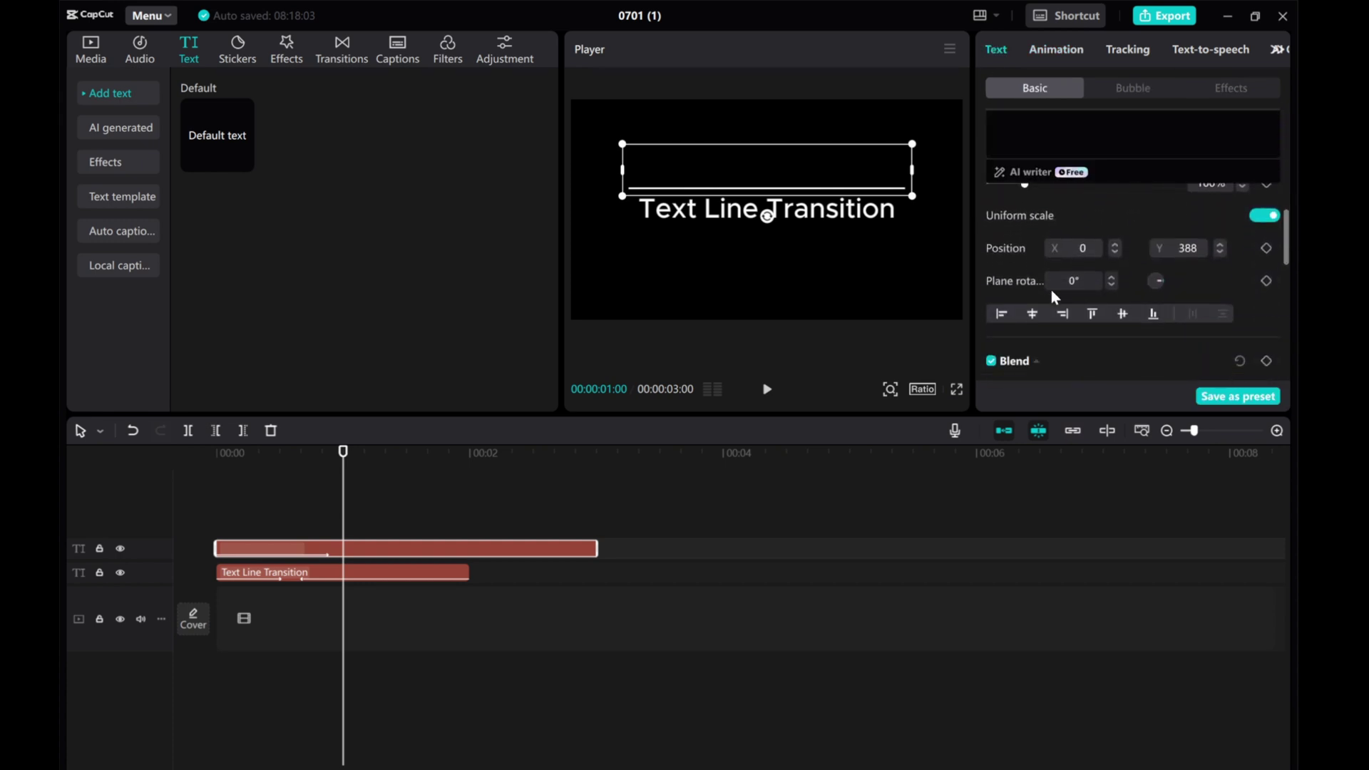
{"action": "scroll", "coordinate": [1052, 296], "scroll_direction": "up", "scroll_amount": 3}
{"action": "scroll", "coordinate": [1051, 290], "scroll_direction": "up", "scroll_amount": 1}
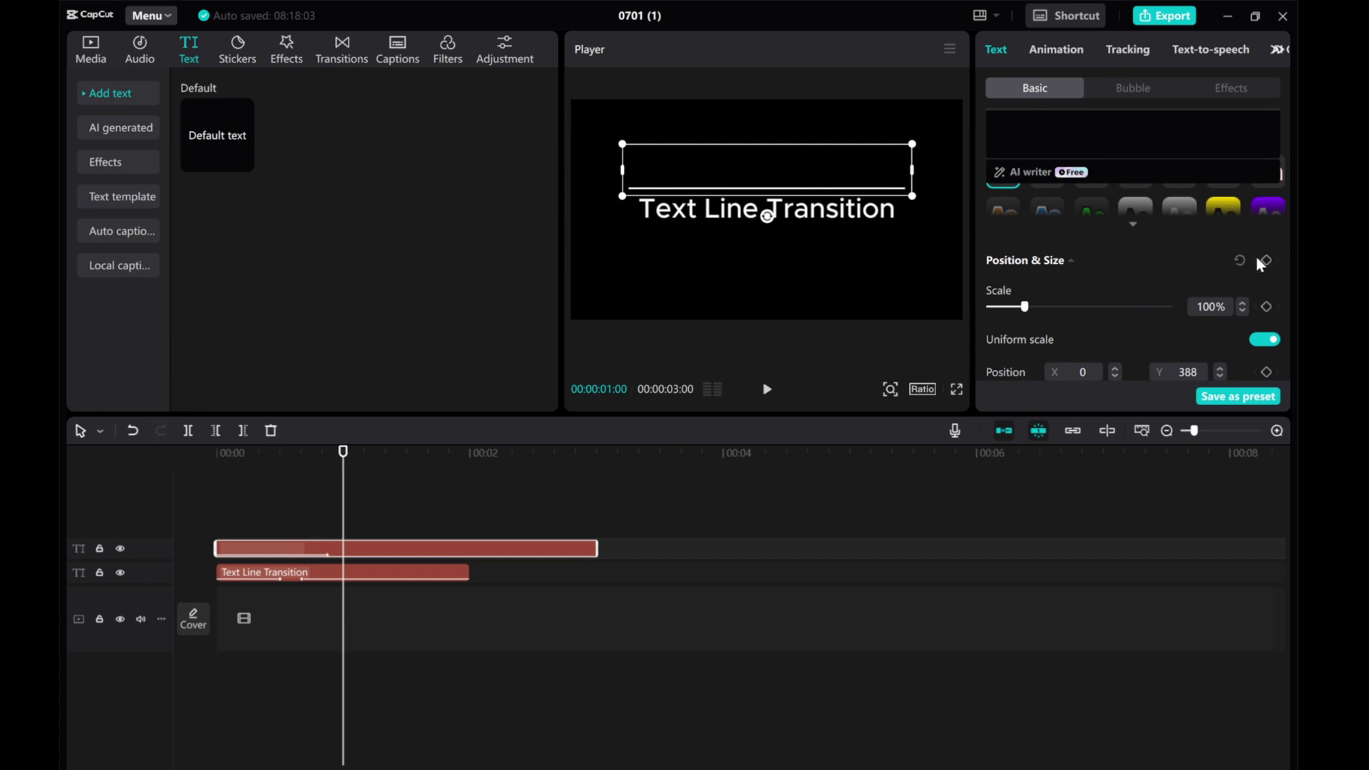
{"action": "scroll", "coordinate": [1261, 267], "scroll_direction": "down", "scroll_amount": 1}
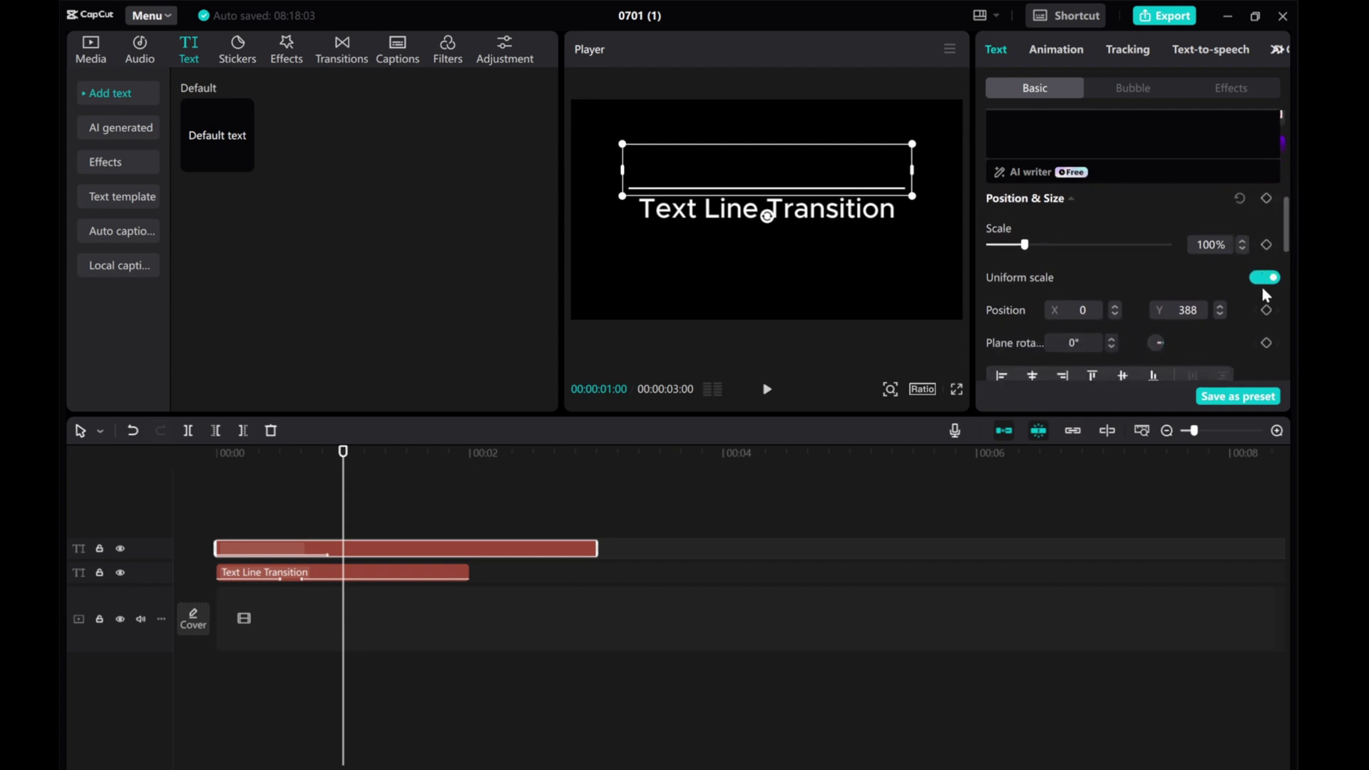
{"action": "left_click", "coordinate": [1265, 310]}
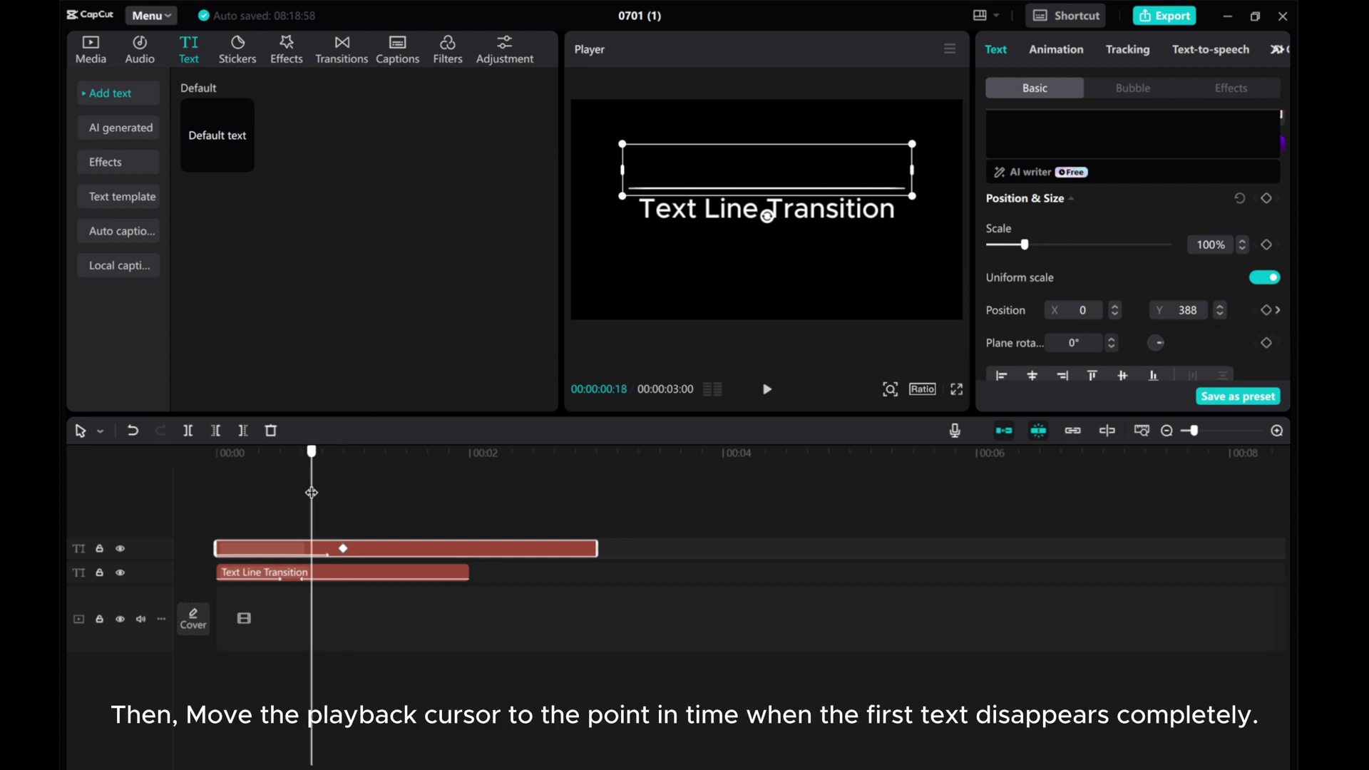
Step: Around 01:14, drag the line down to Y 133 over the title and play back to check
{"action": "left_click_drag", "start_coordinate": [311, 493], "coordinate": [417, 495]}
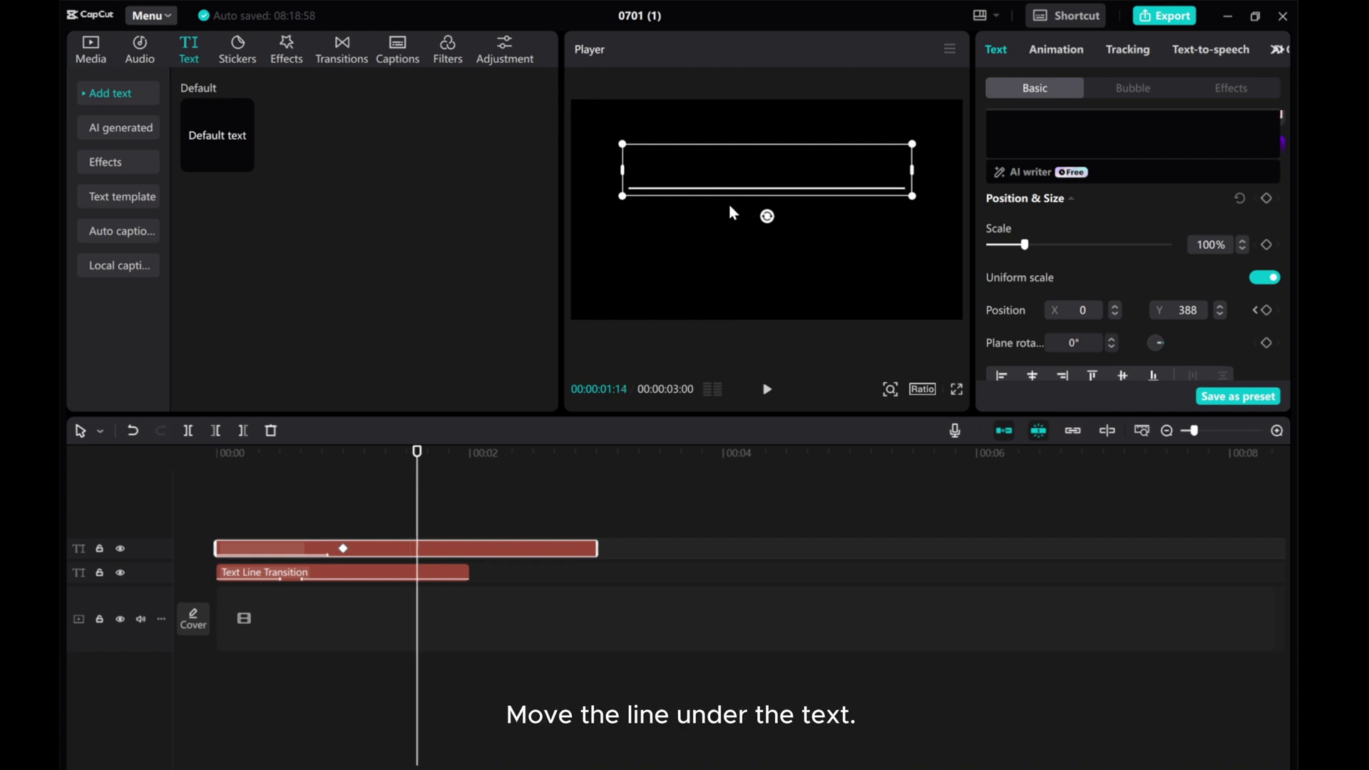
{"action": "left_click_drag", "start_coordinate": [732, 193], "coordinate": [734, 222]}
{"action": "left_click_drag", "start_coordinate": [417, 497], "coordinate": [330, 492]}
{"action": "left_click", "coordinate": [318, 502]}
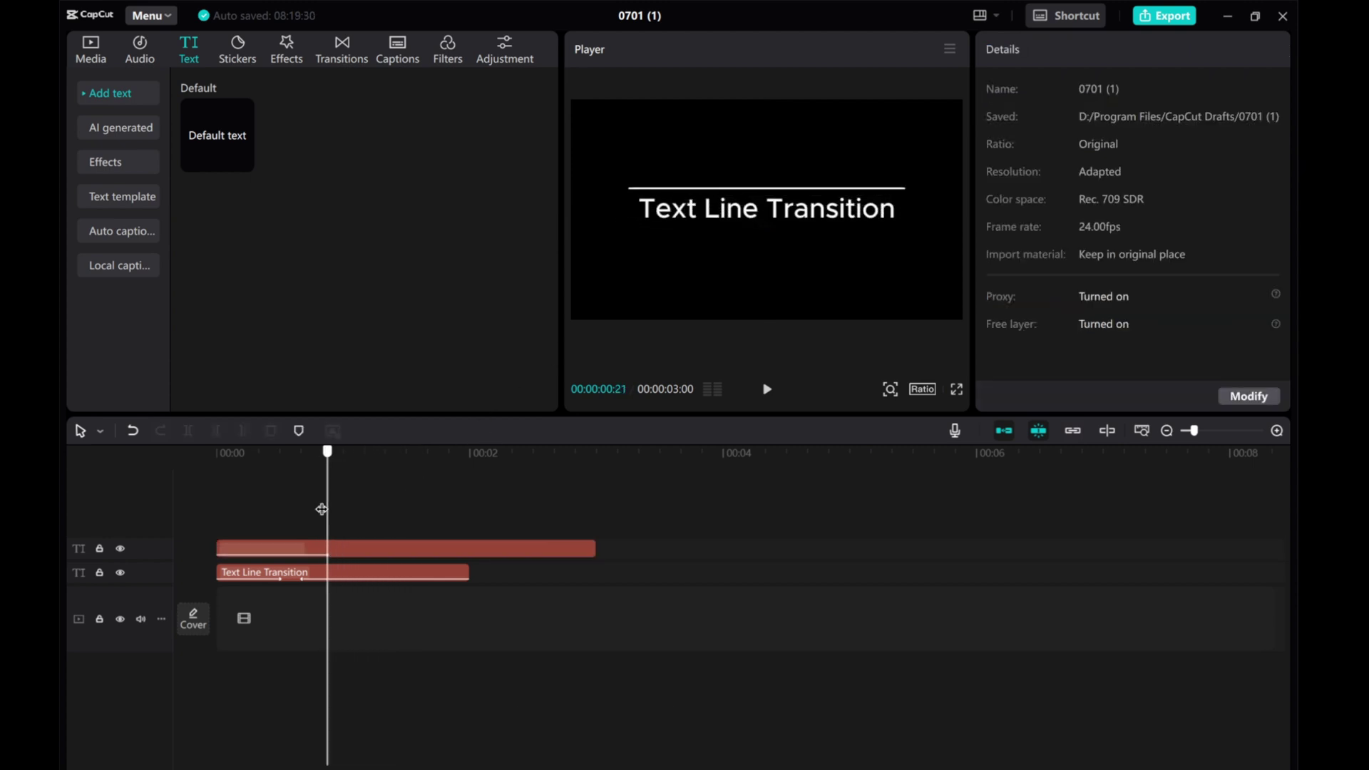
{"action": "left_click", "coordinate": [776, 390]}
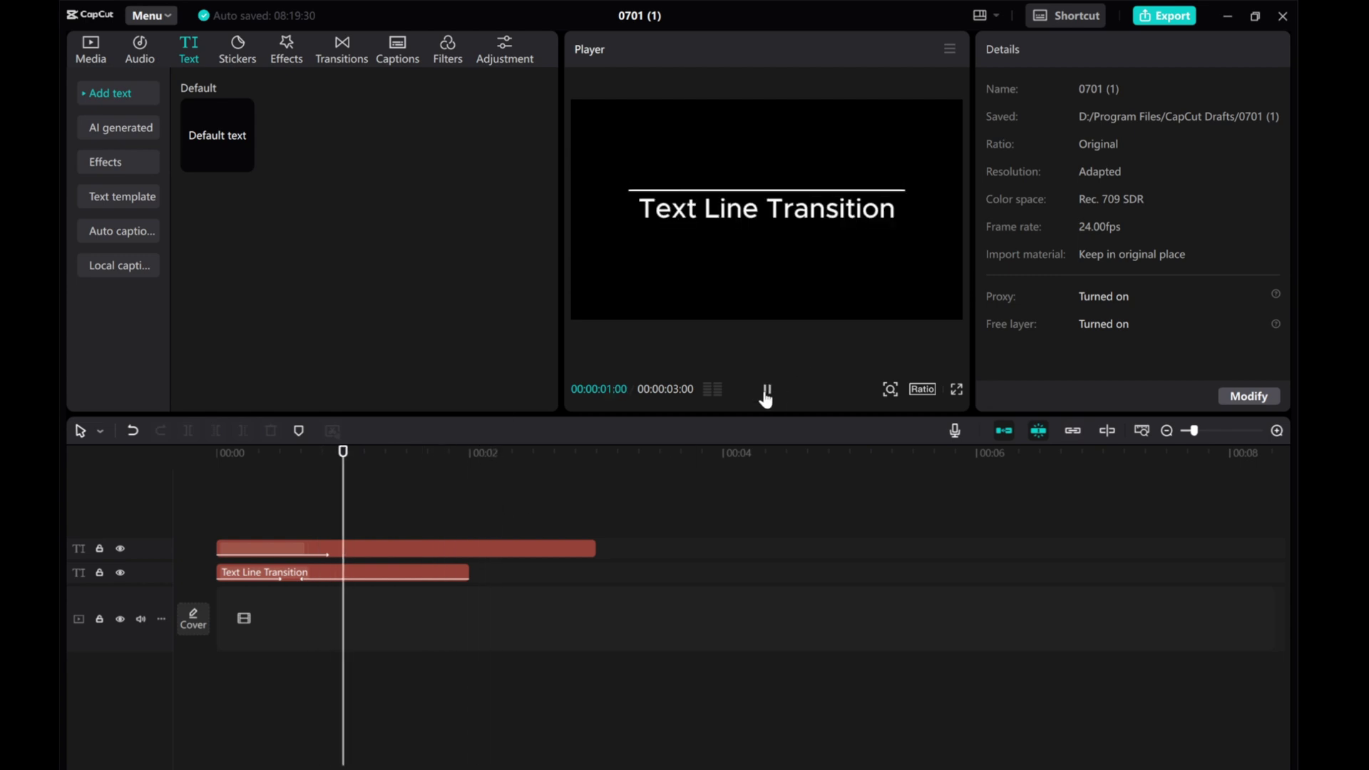
{"action": "left_click", "coordinate": [775, 389]}
{"action": "mouse_move", "coordinate": [365, 500]}
{"action": "left_mouse_down"}
{"action": "mouse_move", "coordinate": [411, 495]}
{"action": "mouse_move", "coordinate": [343, 490]}
{"action": "left_mouse_up"}
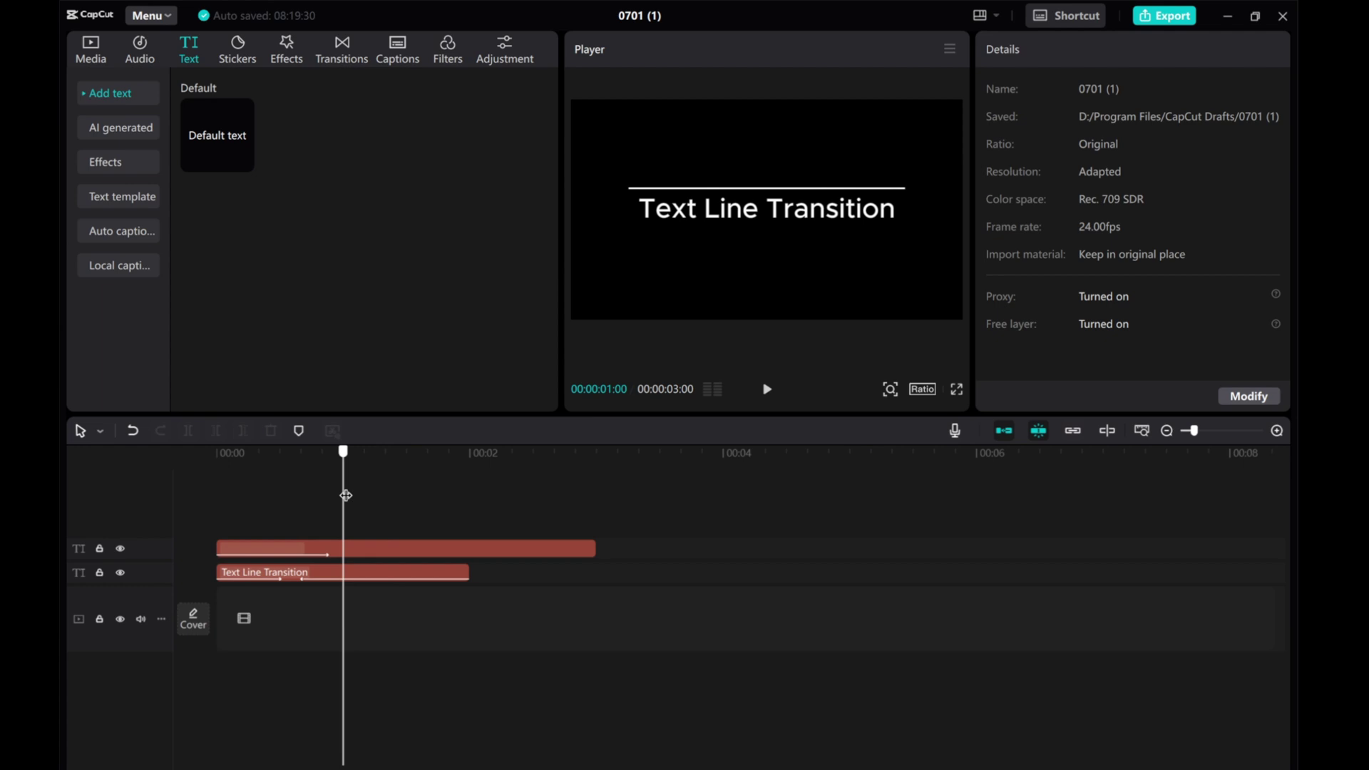
Step: Add a new default text at the one-second mark, trimmed to end with the line clip
{"action": "left_click", "coordinate": [358, 548]}
{"action": "left_click", "coordinate": [361, 521]}
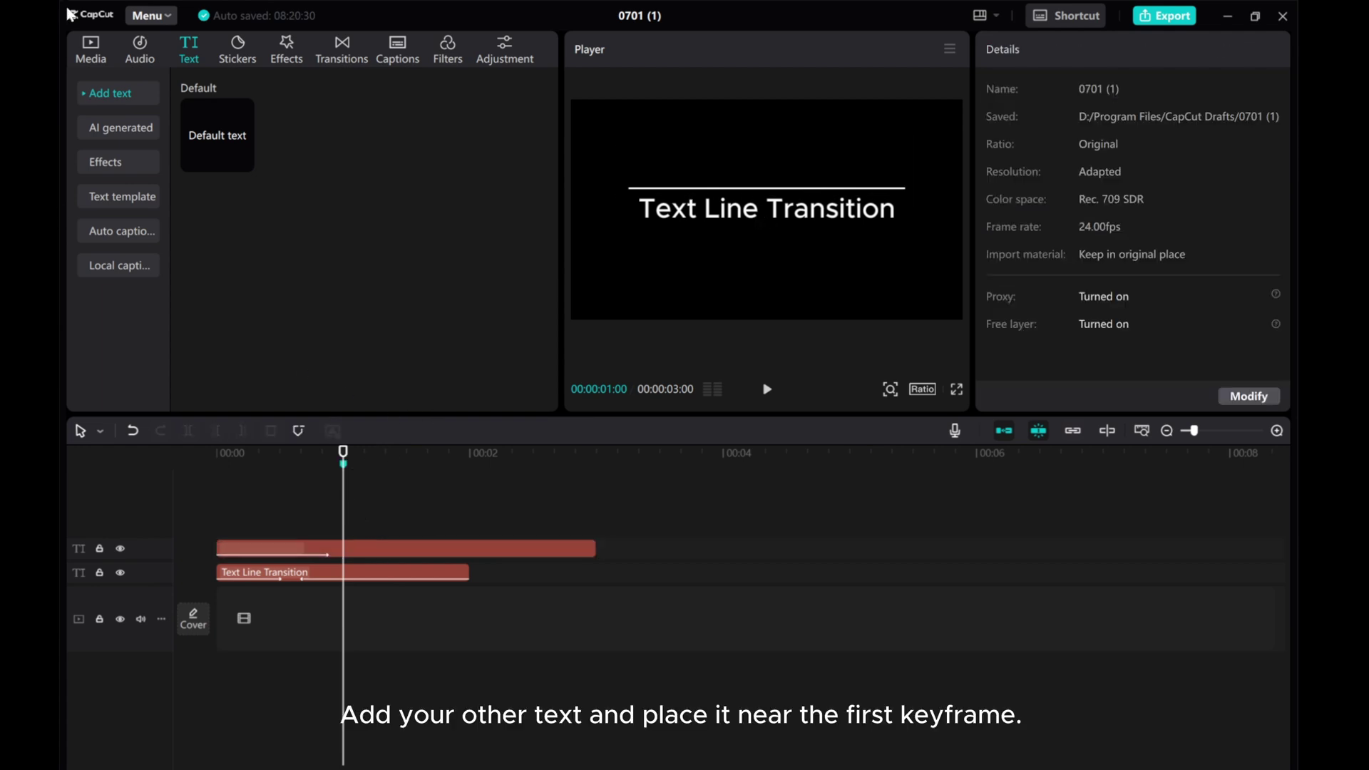
{"action": "left_click", "coordinate": [243, 162]}
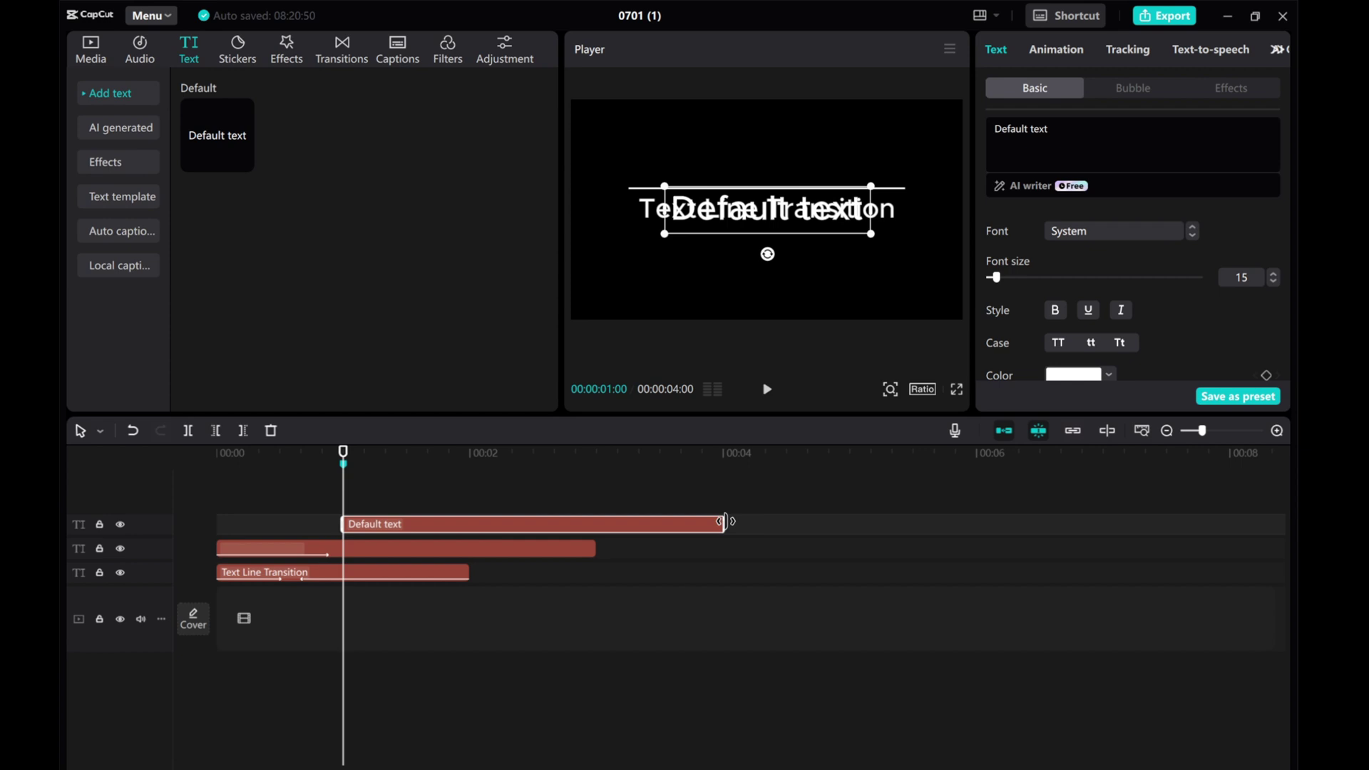
{"action": "left_click_drag", "start_coordinate": [724, 531], "coordinate": [595, 538]}
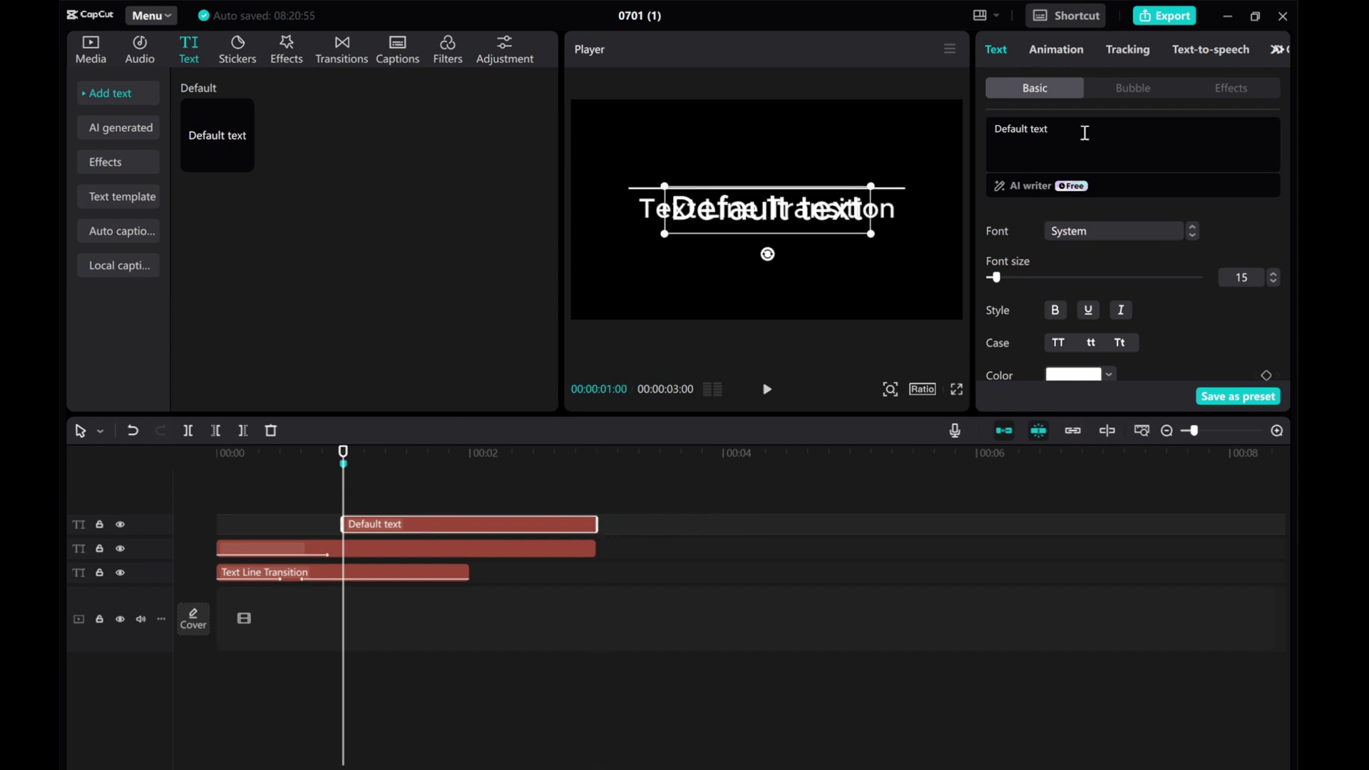
Step: Replace the new clip's placeholder with 'Step-By-Step Guide'
{"action": "left_click", "coordinate": [385, 574]}
{"action": "left_click", "coordinate": [396, 525]}
{"action": "left_click", "coordinate": [1273, 282]}
{"action": "left_click", "coordinate": [1273, 283]}
{"action": "left_click", "coordinate": [1273, 282]}
{"action": "triple_click", "coordinate": [1008, 129]}
{"action": "type", "text": "Step"}
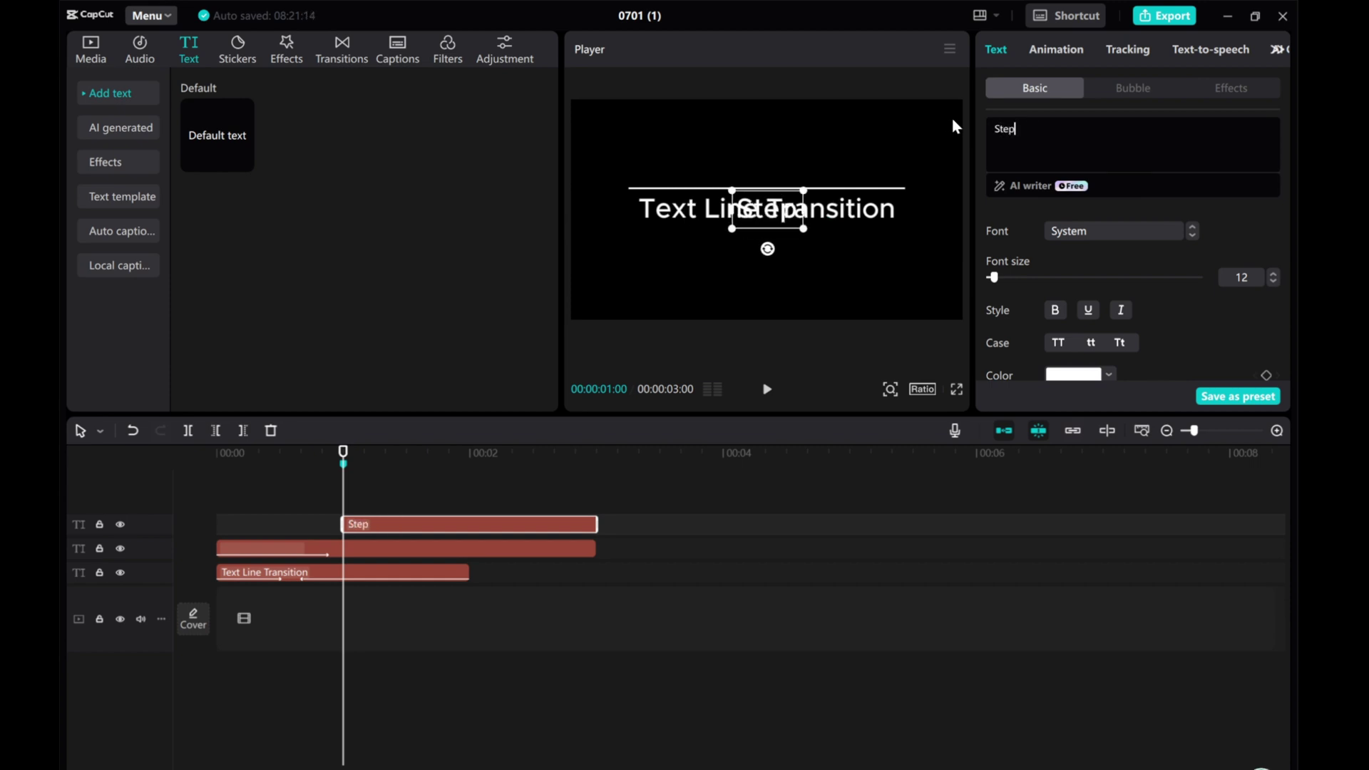
{"action": "type", "text": "-By-Step Guide"}
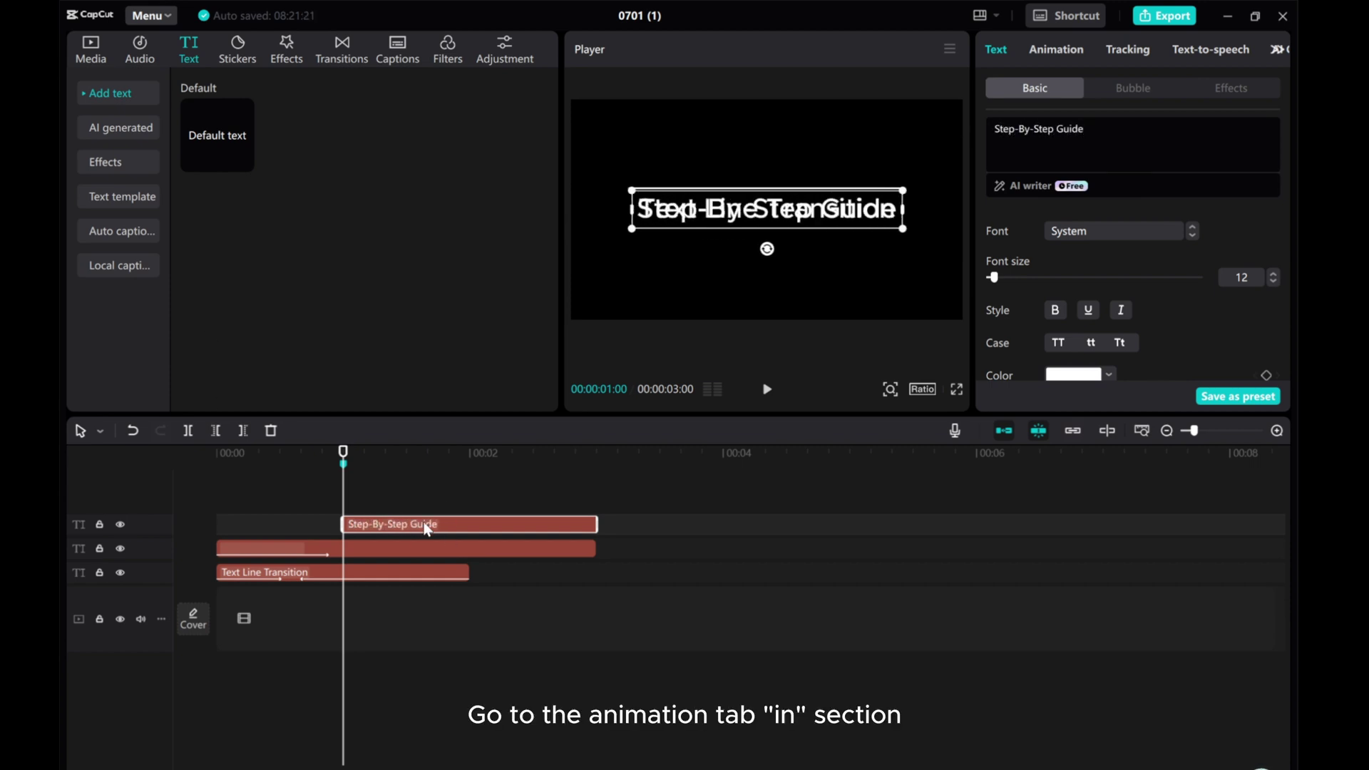
Step: Apply the Wipe Down entrance animation to the Step-By-Step Guide clip and shift it slightly later
{"action": "left_click", "coordinate": [1067, 54]}
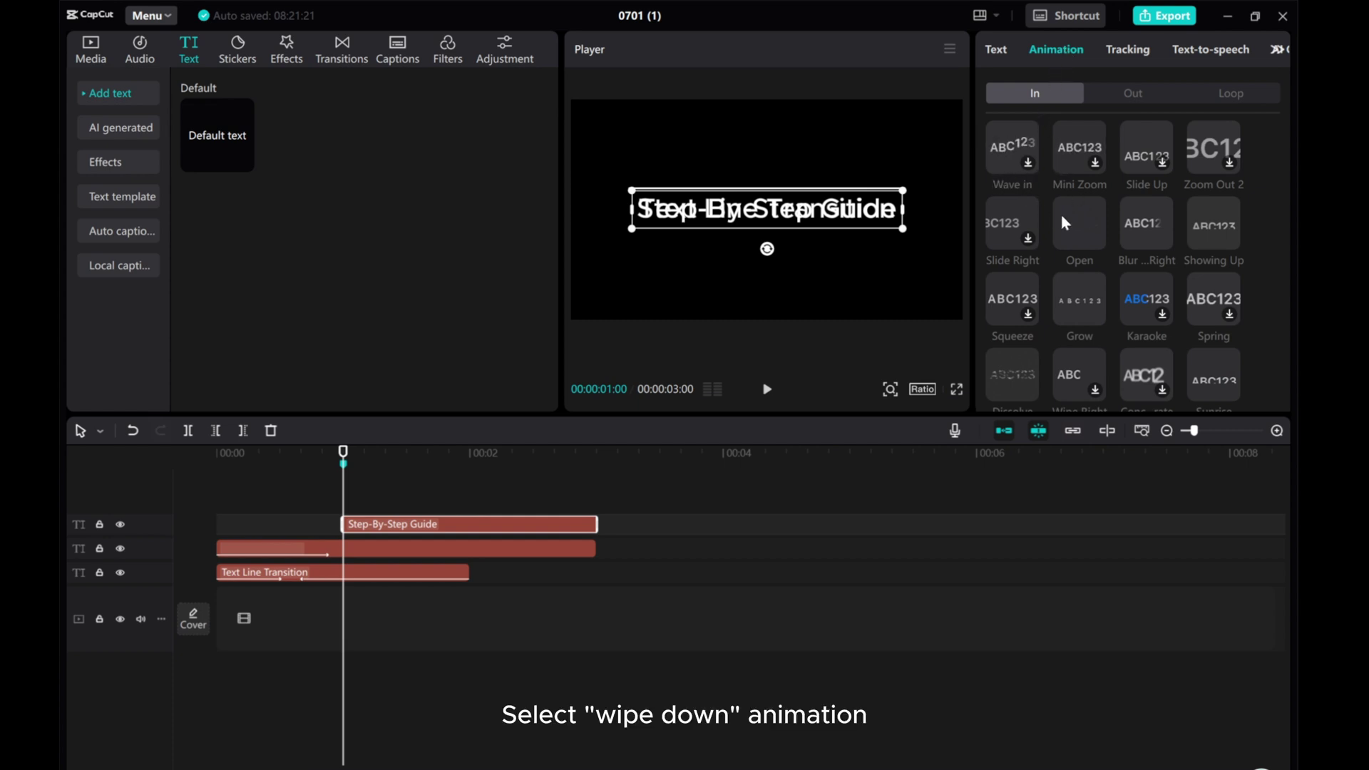
{"action": "scroll", "coordinate": [1038, 296], "scroll_direction": "down", "scroll_amount": 5}
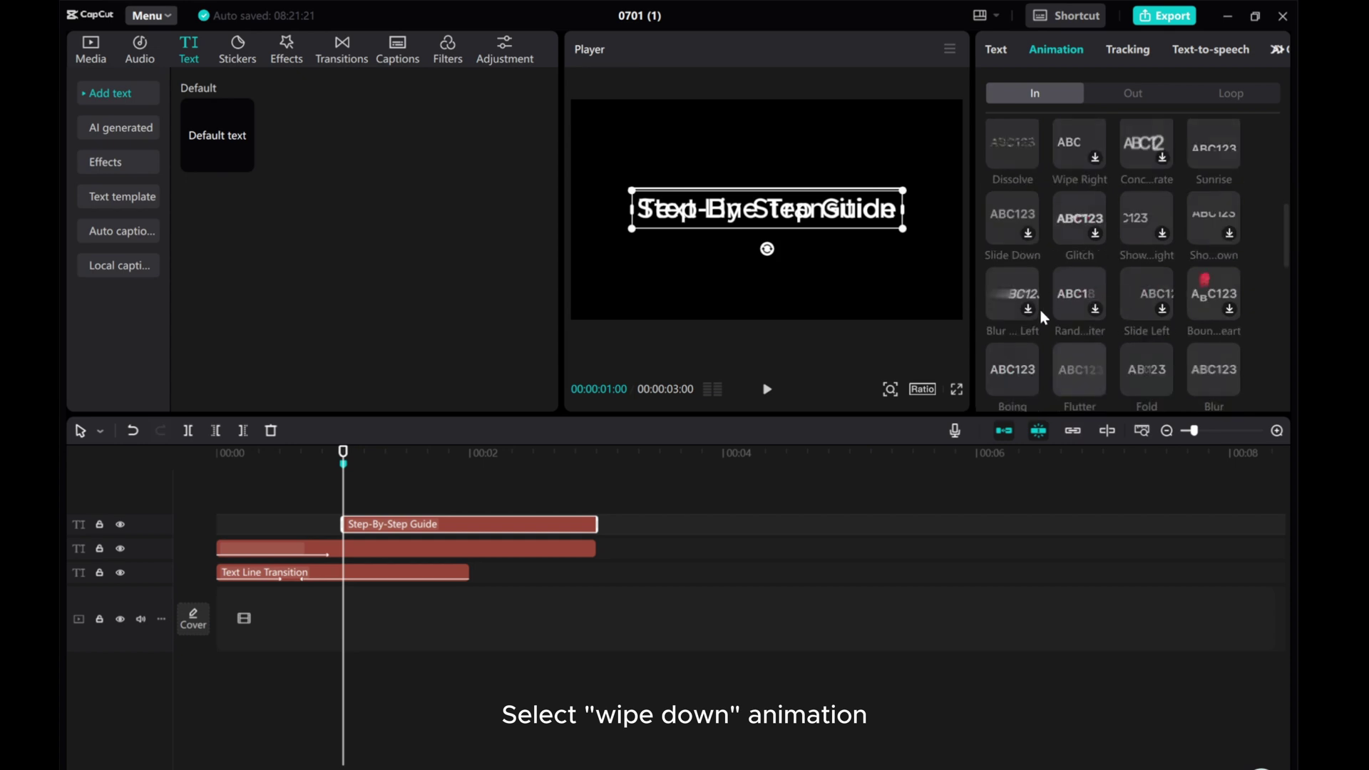
{"action": "scroll", "coordinate": [1051, 346], "scroll_direction": "down", "scroll_amount": 5}
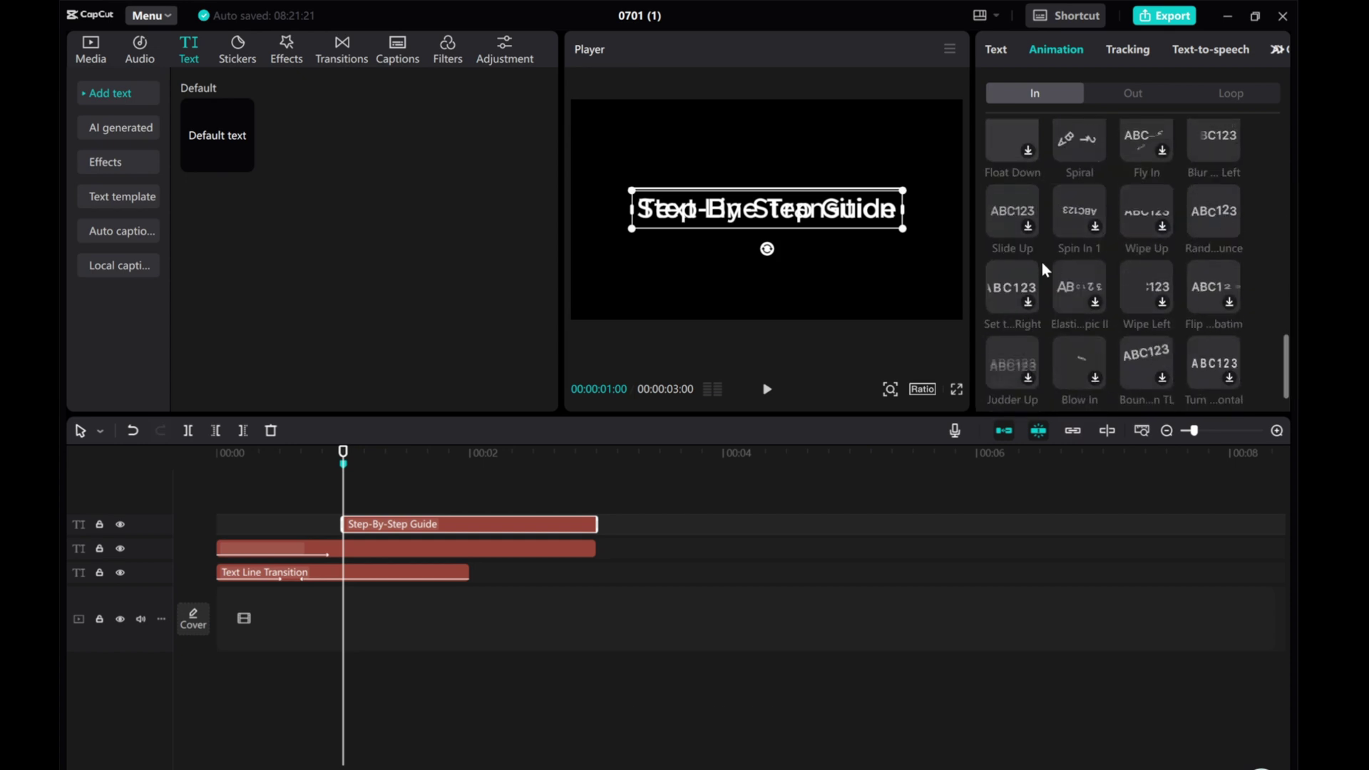
{"action": "scroll", "coordinate": [1045, 270], "scroll_direction": "up", "scroll_amount": 5}
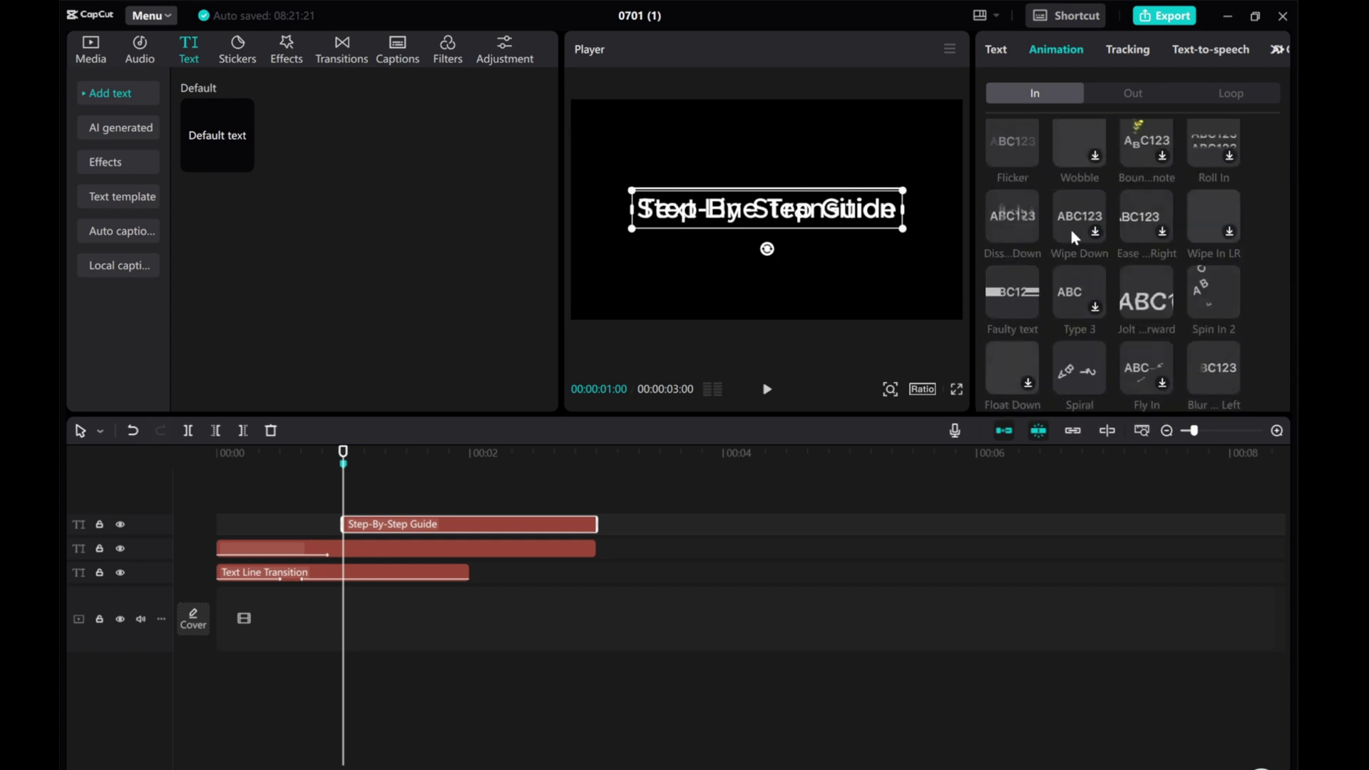
{"action": "left_click", "coordinate": [1071, 229]}
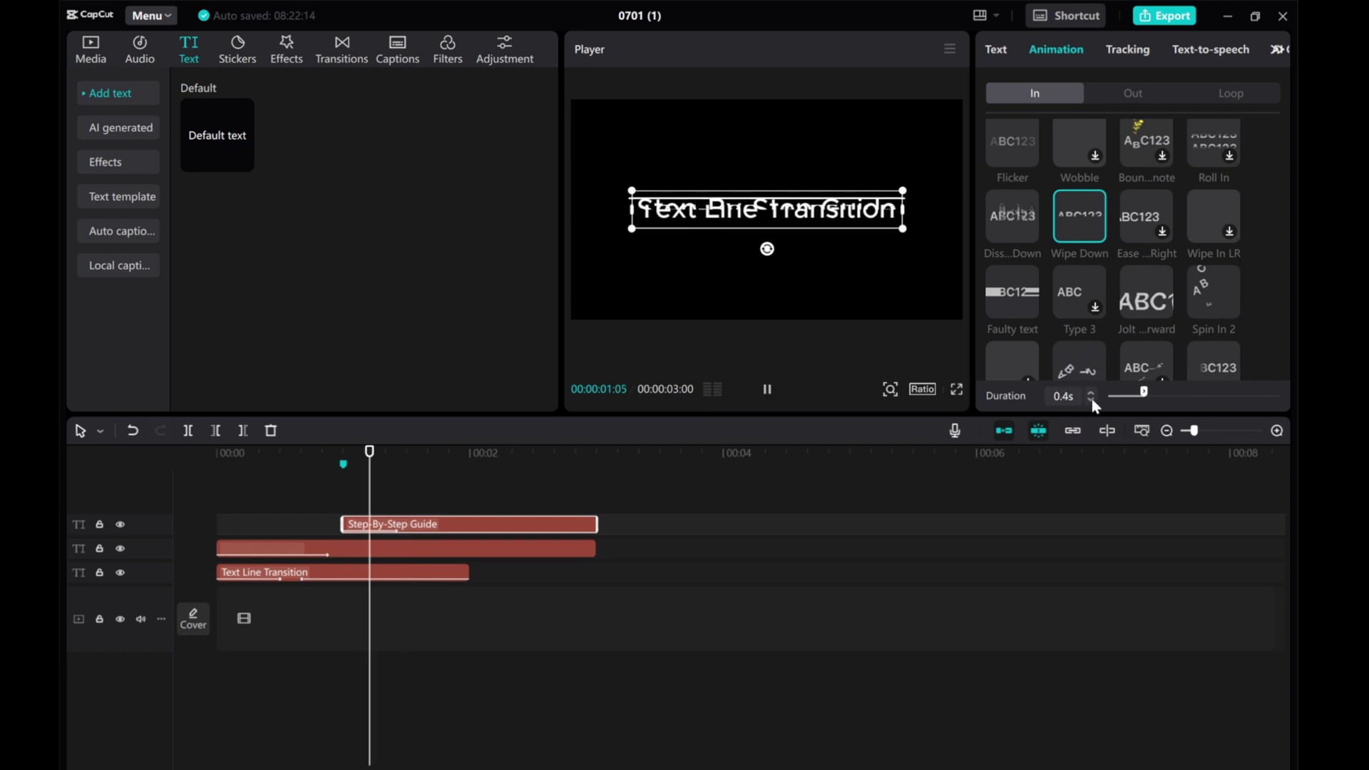
{"action": "mouse_move", "coordinate": [385, 492]}
{"action": "left_mouse_down"}
{"action": "mouse_move", "coordinate": [343, 491]}
{"action": "mouse_move", "coordinate": [400, 526]}
{"action": "mouse_move", "coordinate": [378, 509]}
{"action": "mouse_move", "coordinate": [410, 512]}
{"action": "mouse_move", "coordinate": [342, 509]}
{"action": "mouse_move", "coordinate": [480, 502]}
{"action": "mouse_move", "coordinate": [358, 505]}
{"action": "mouse_move", "coordinate": [385, 505]}
{"action": "left_mouse_up"}
{"action": "left_click", "coordinate": [356, 505]}
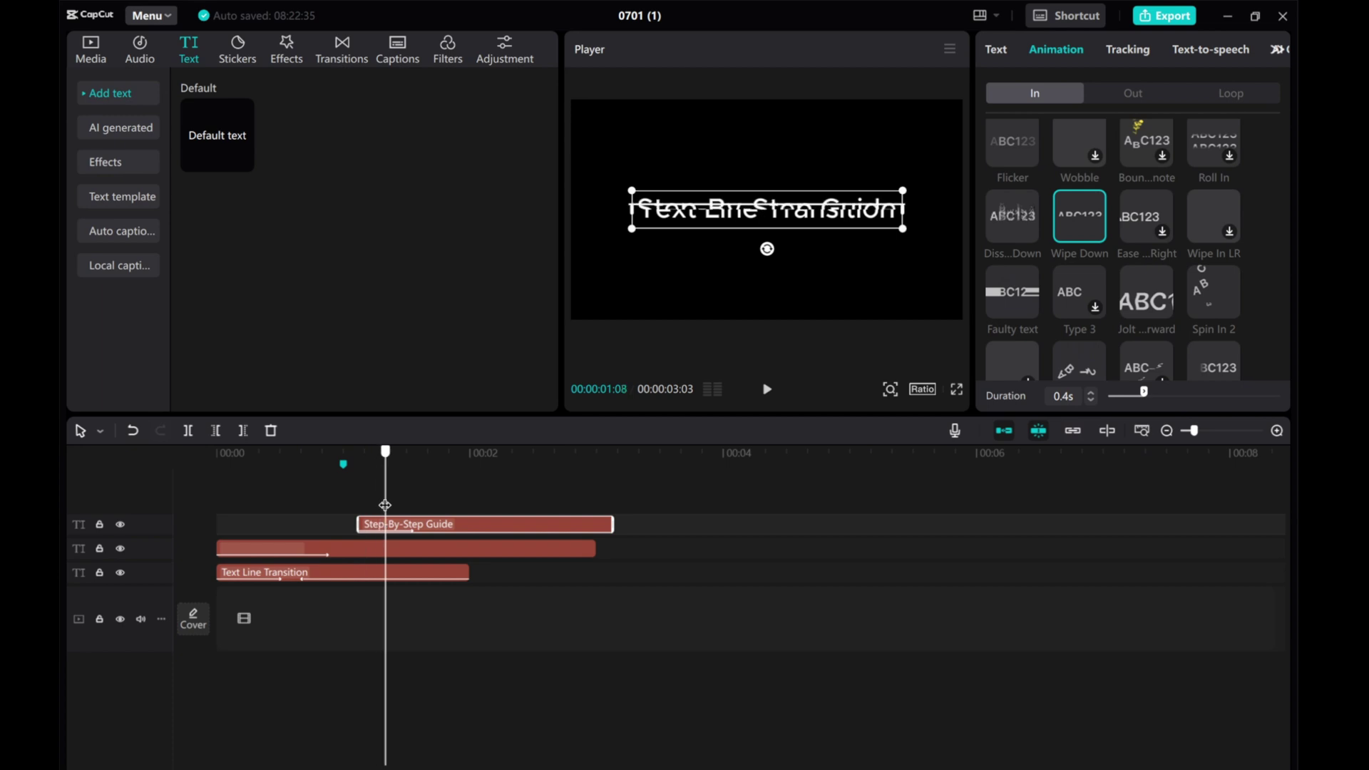
Step: Set the Wipe Down entrance duration to 0.7 seconds and play the sequence to check timing
{"action": "left_click", "coordinate": [1090, 393]}
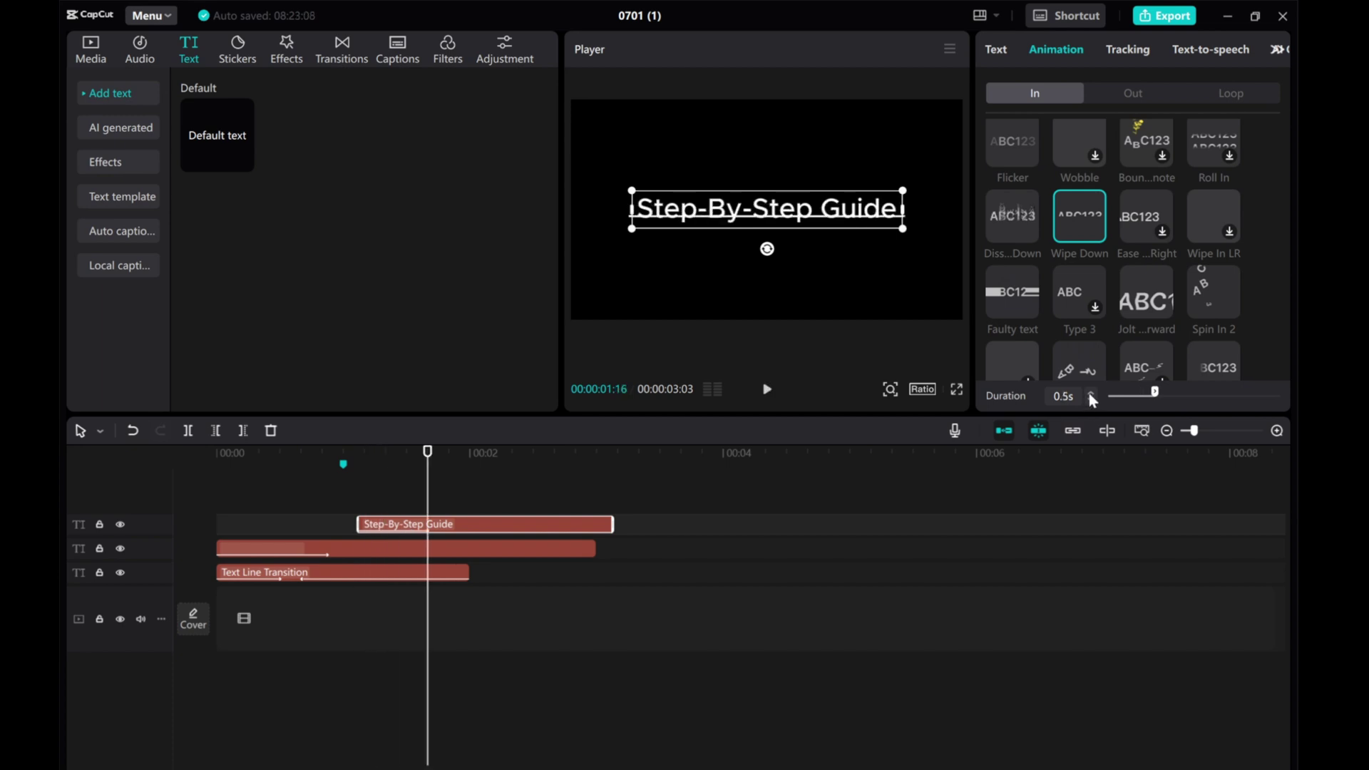
{"action": "left_click_drag", "start_coordinate": [343, 499], "coordinate": [401, 497]}
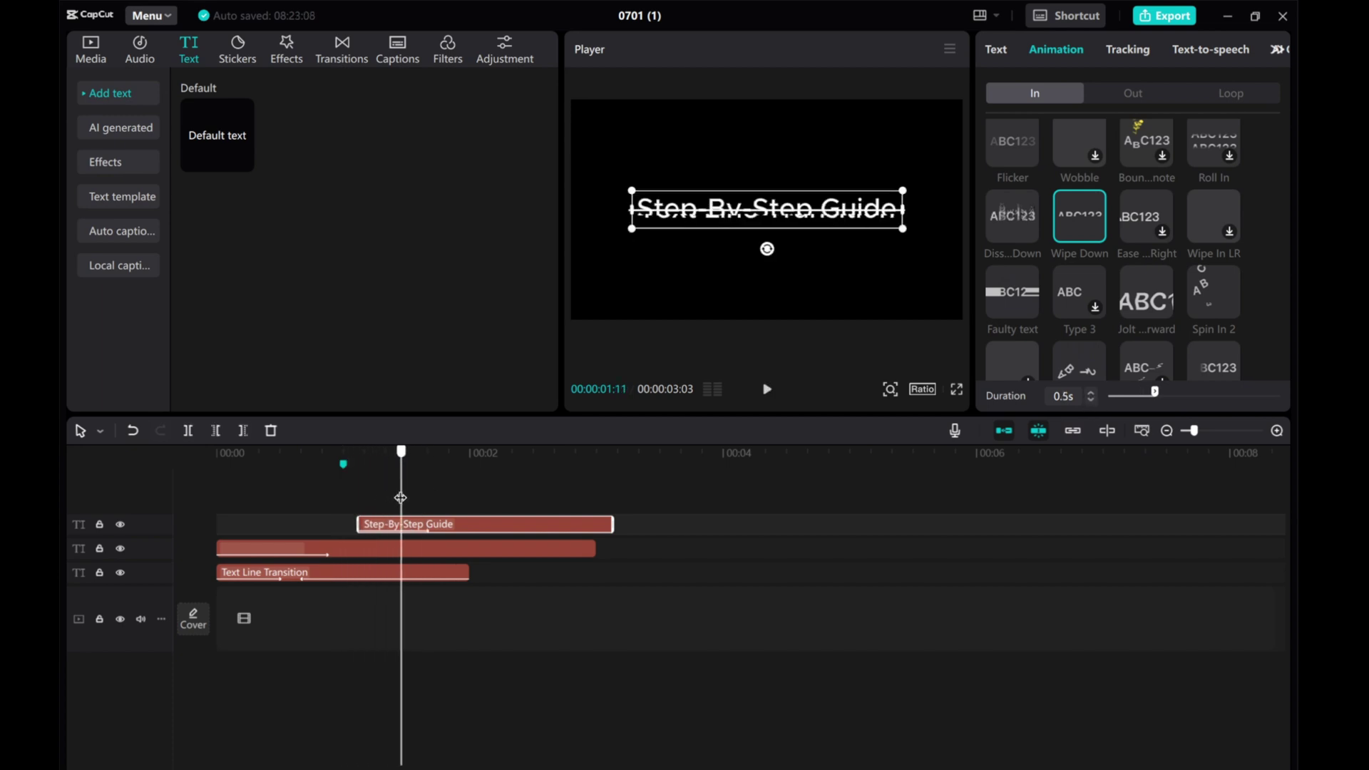
{"action": "left_click", "coordinate": [1090, 391]}
{"action": "left_click", "coordinate": [1090, 392]}
{"action": "left_click", "coordinate": [1090, 391]}
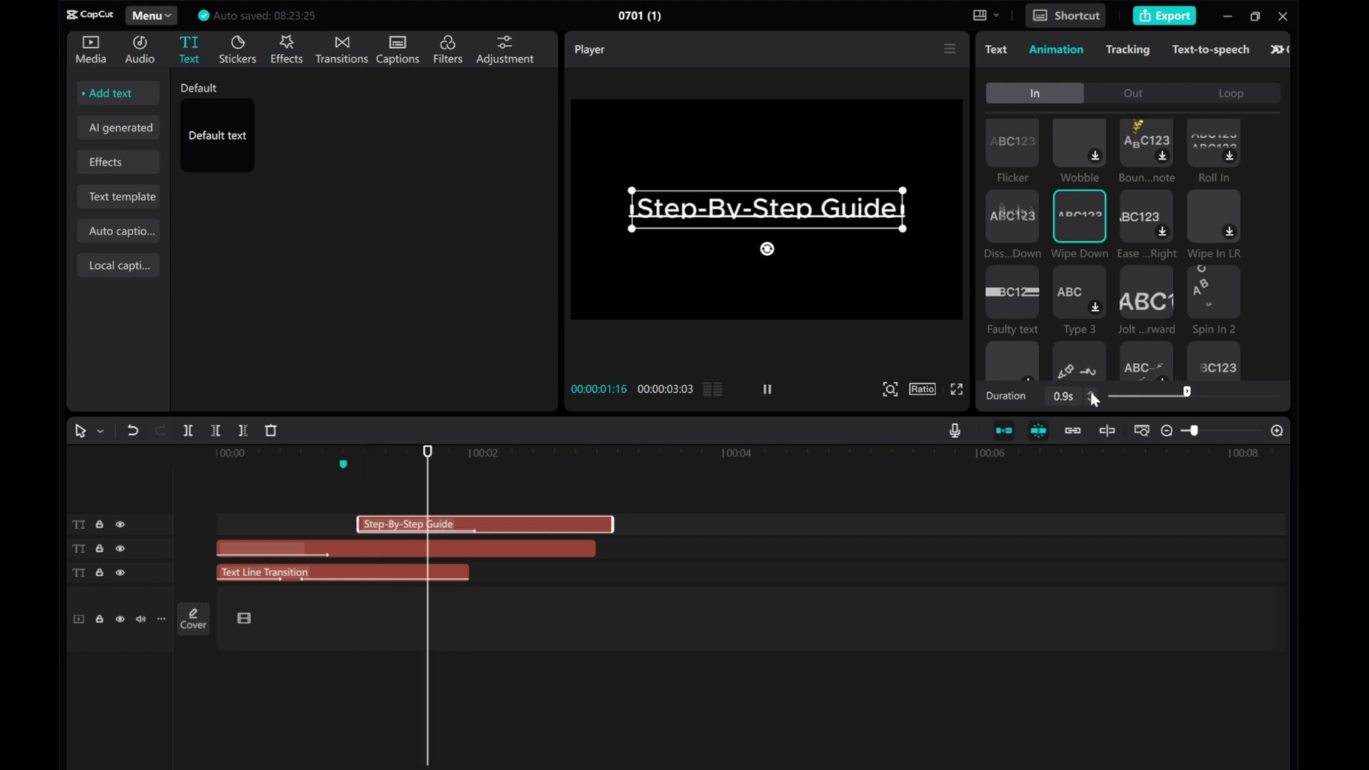
{"action": "left_click", "coordinate": [331, 501]}
{"action": "left_click_drag", "start_coordinate": [331, 501], "coordinate": [364, 510]}
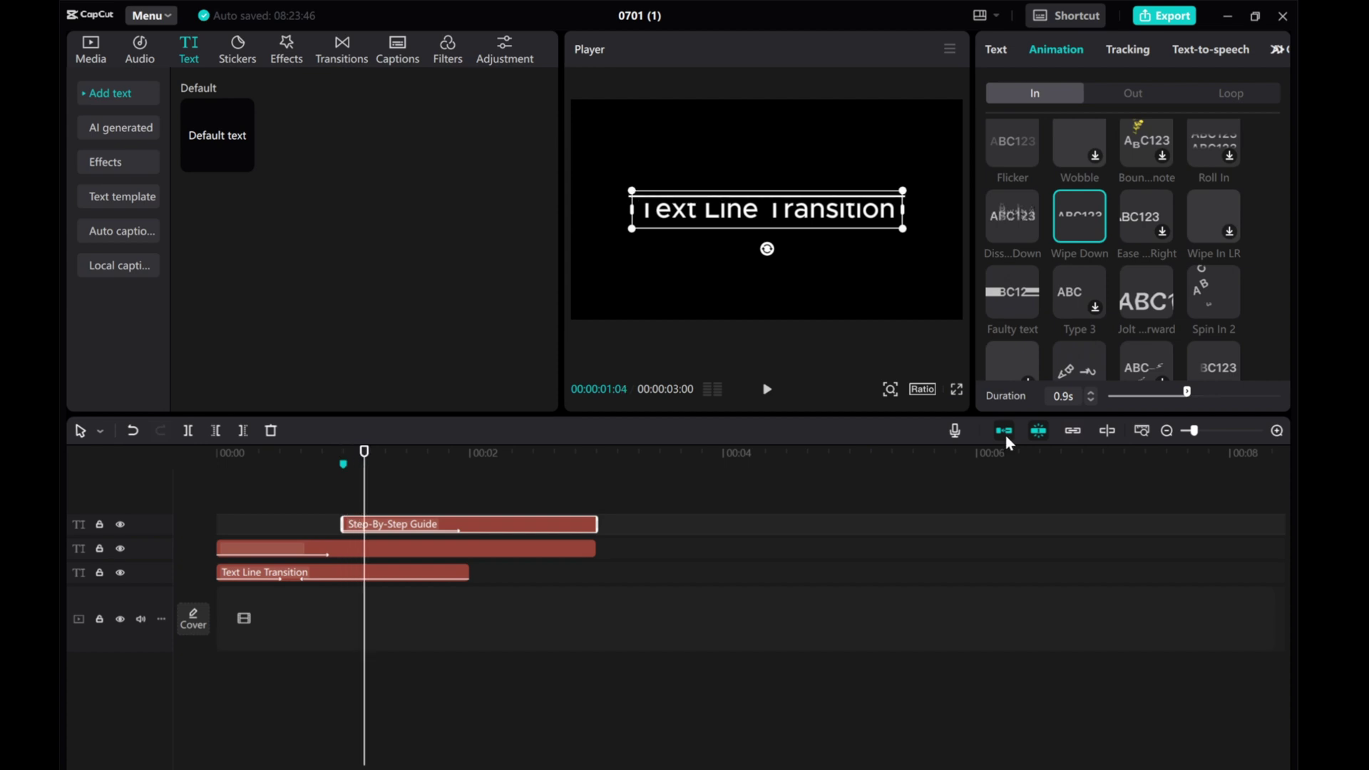
{"action": "left_click", "coordinate": [1090, 400]}
{"action": "left_click", "coordinate": [1090, 400]}
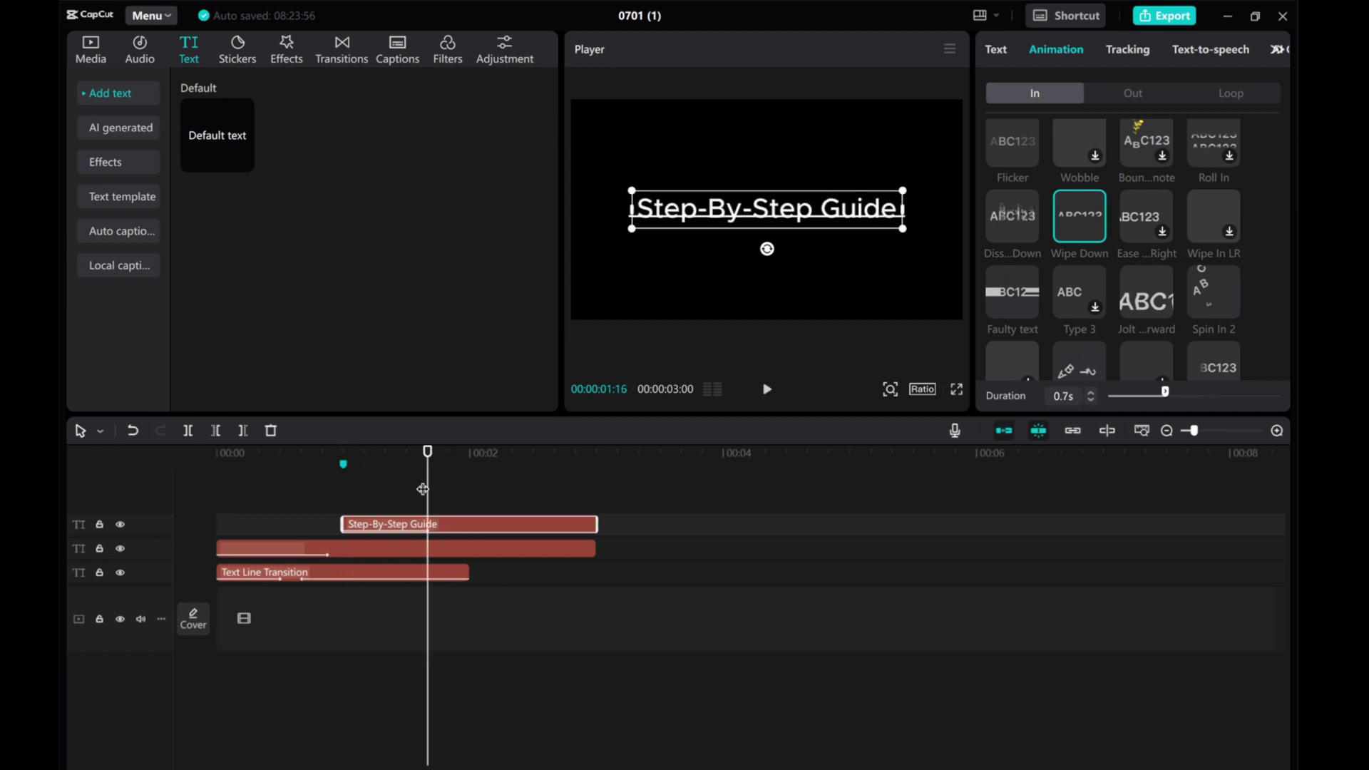
{"action": "left_click", "coordinate": [767, 389]}
{"action": "left_click", "coordinate": [443, 474]}
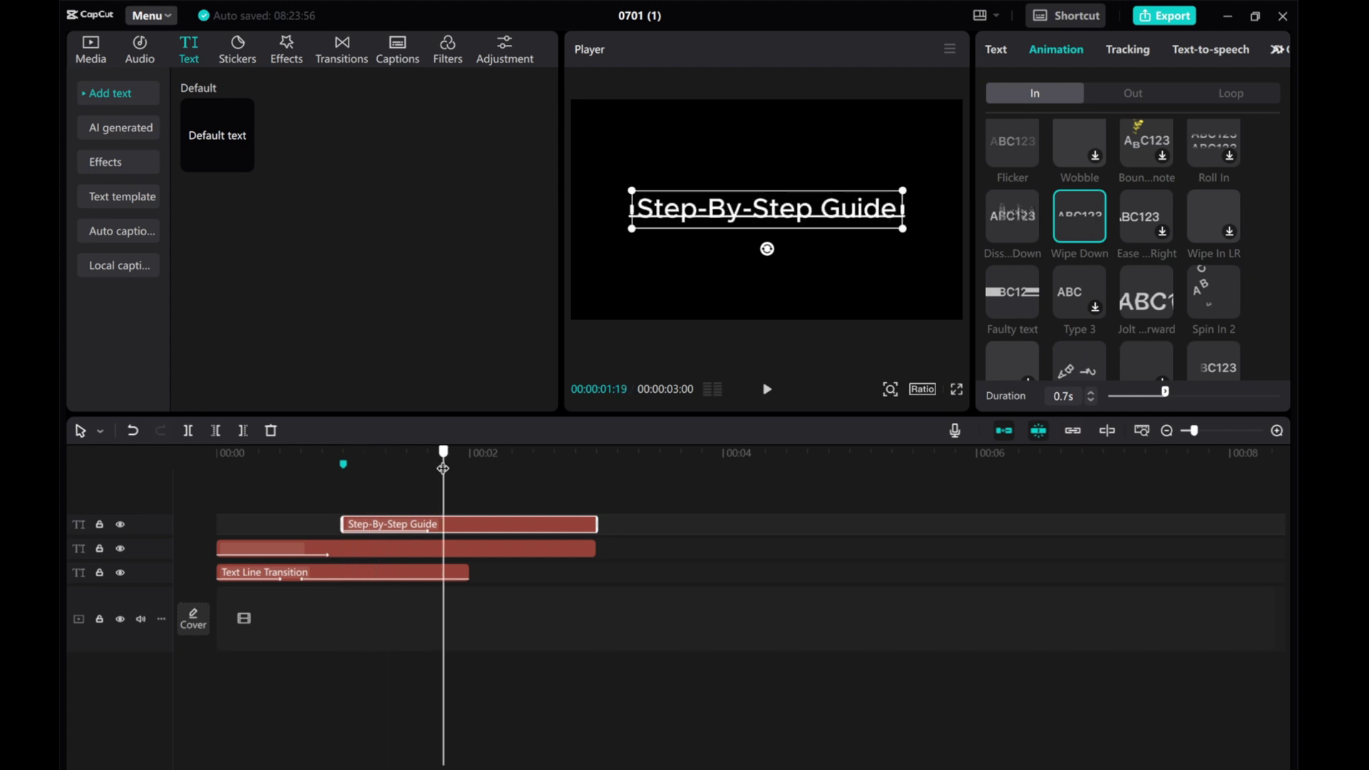
Step: Lower the underline about 10 px beneath the title and preview the result
{"action": "left_click", "coordinate": [455, 550]}
{"action": "left_click_drag", "start_coordinate": [692, 223], "coordinate": [692, 231]}
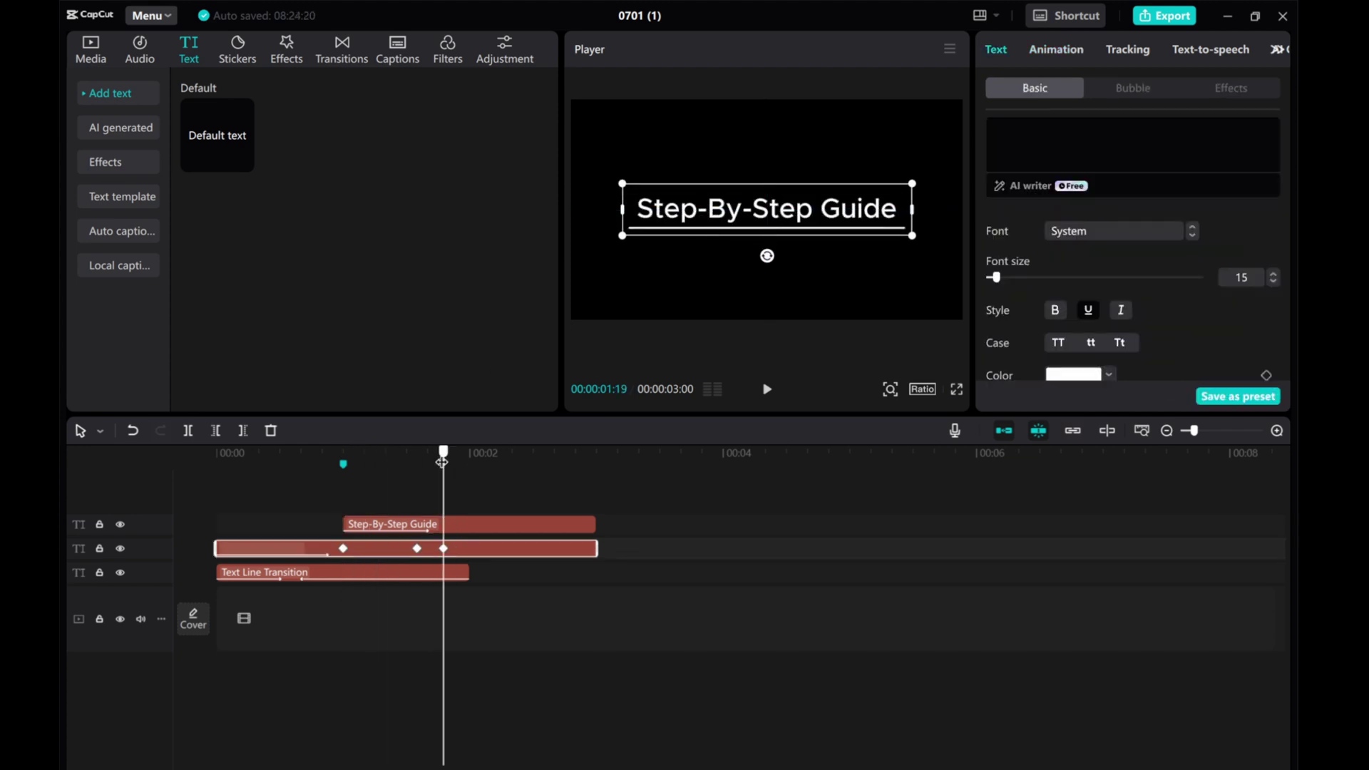
{"action": "left_click_drag", "start_coordinate": [217, 456], "coordinate": [162, 443]}
{"action": "left_click", "coordinate": [766, 389]}
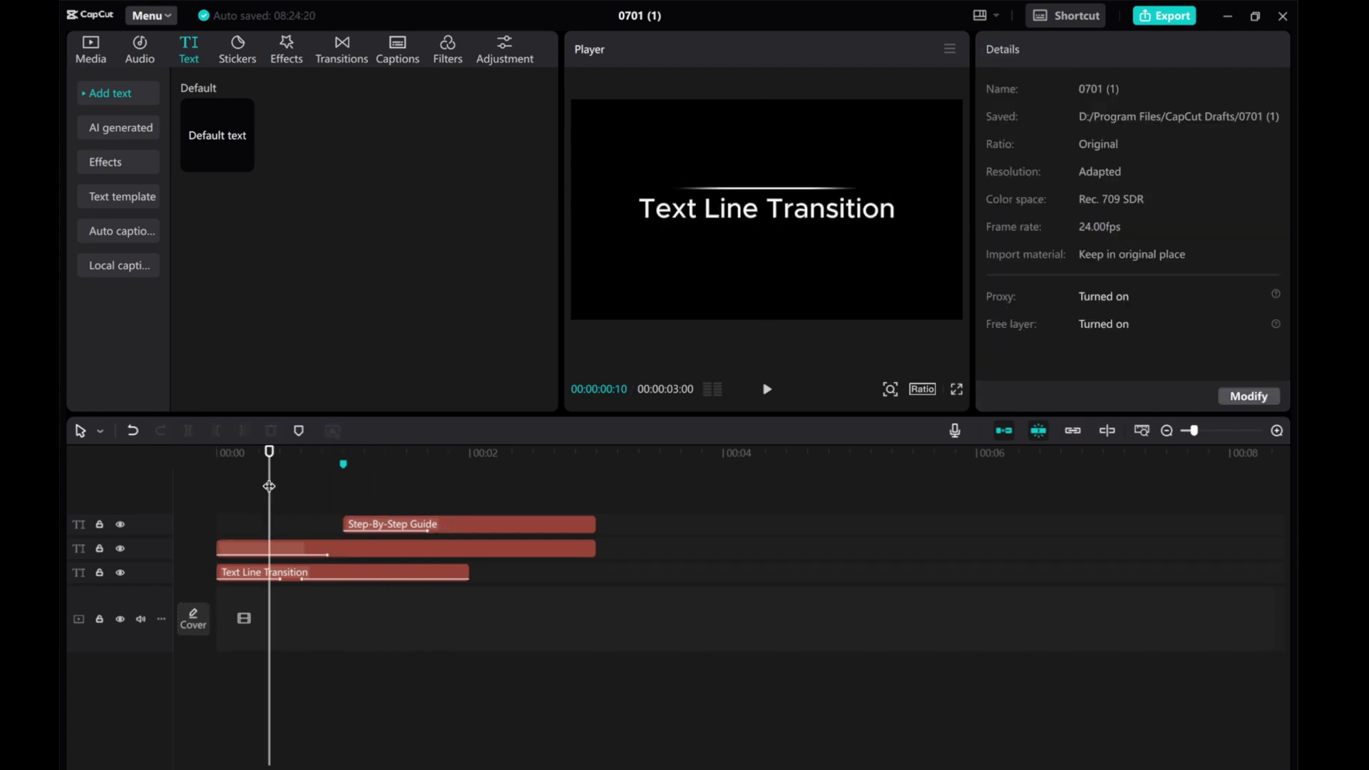
{"action": "left_click_drag", "start_coordinate": [373, 456], "coordinate": [422, 457]}
Step: Add a 0.5-second Fade Out exit animation to the Step-By-Step Guide clip
{"action": "left_click", "coordinate": [490, 525]}
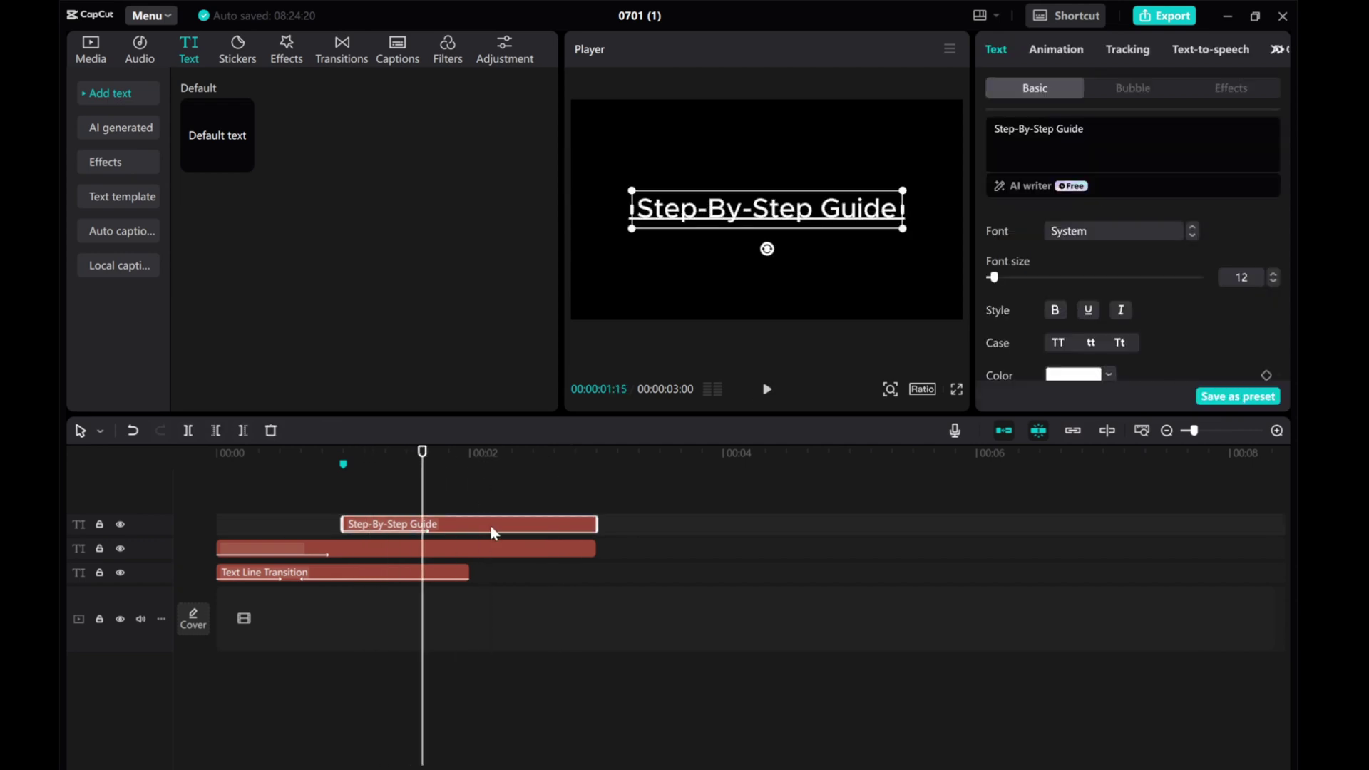
{"action": "left_click", "coordinate": [1065, 51]}
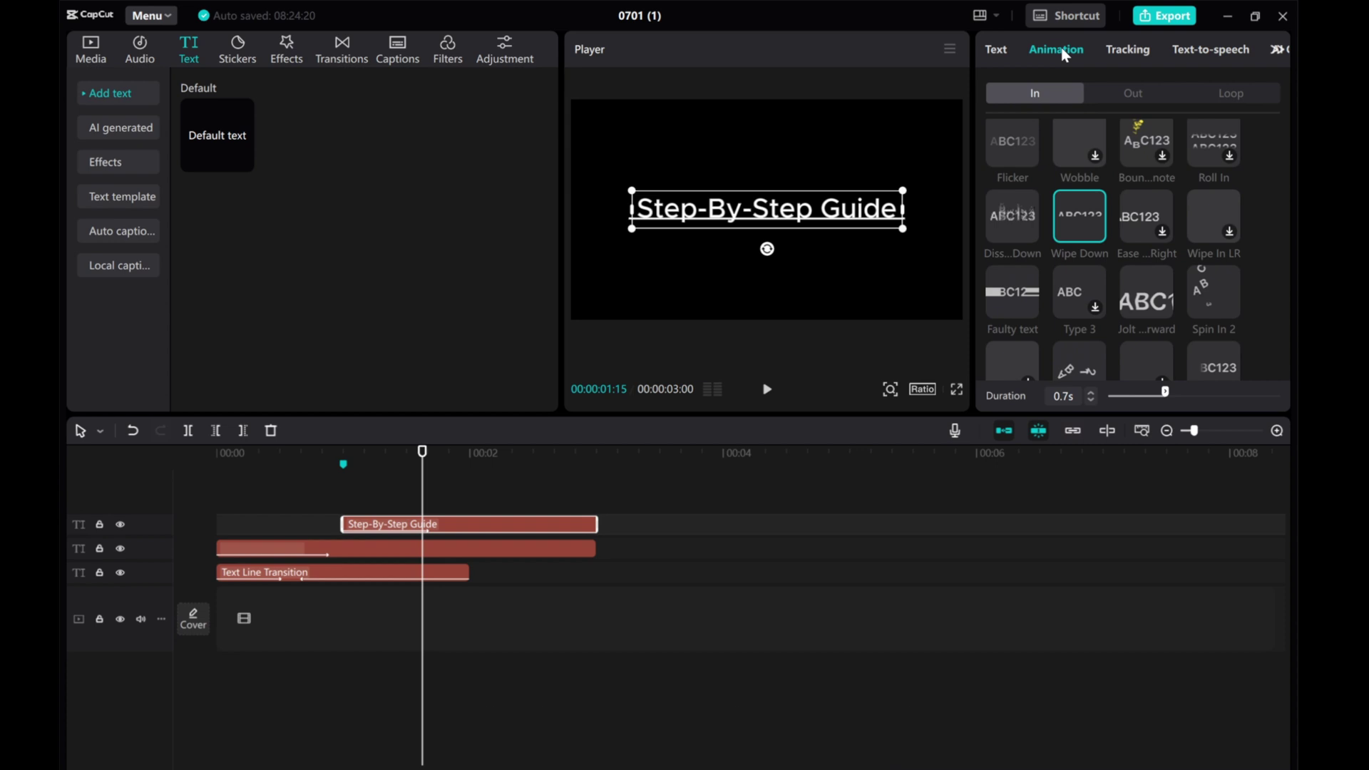
{"action": "left_click", "coordinate": [1127, 96]}
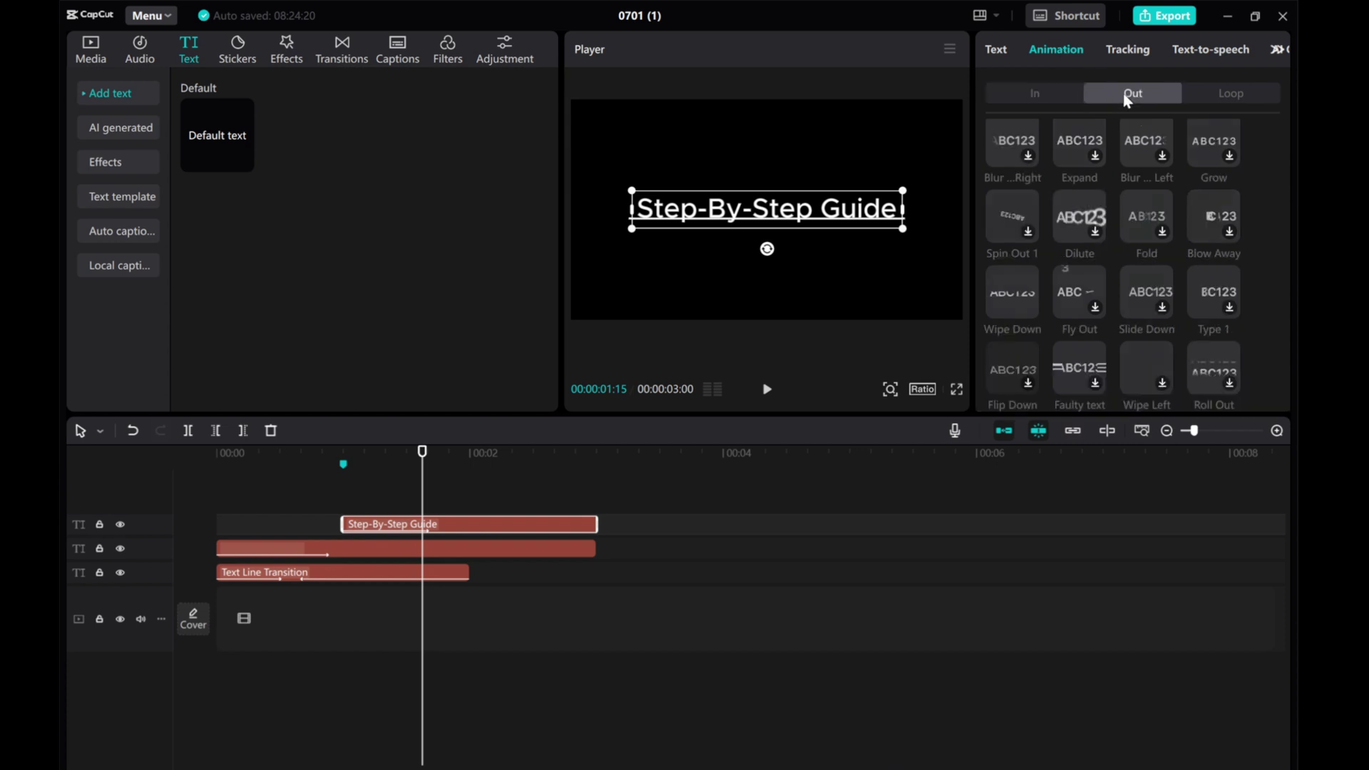
{"action": "scroll", "coordinate": [1061, 255], "scroll_direction": "up", "scroll_amount": 5}
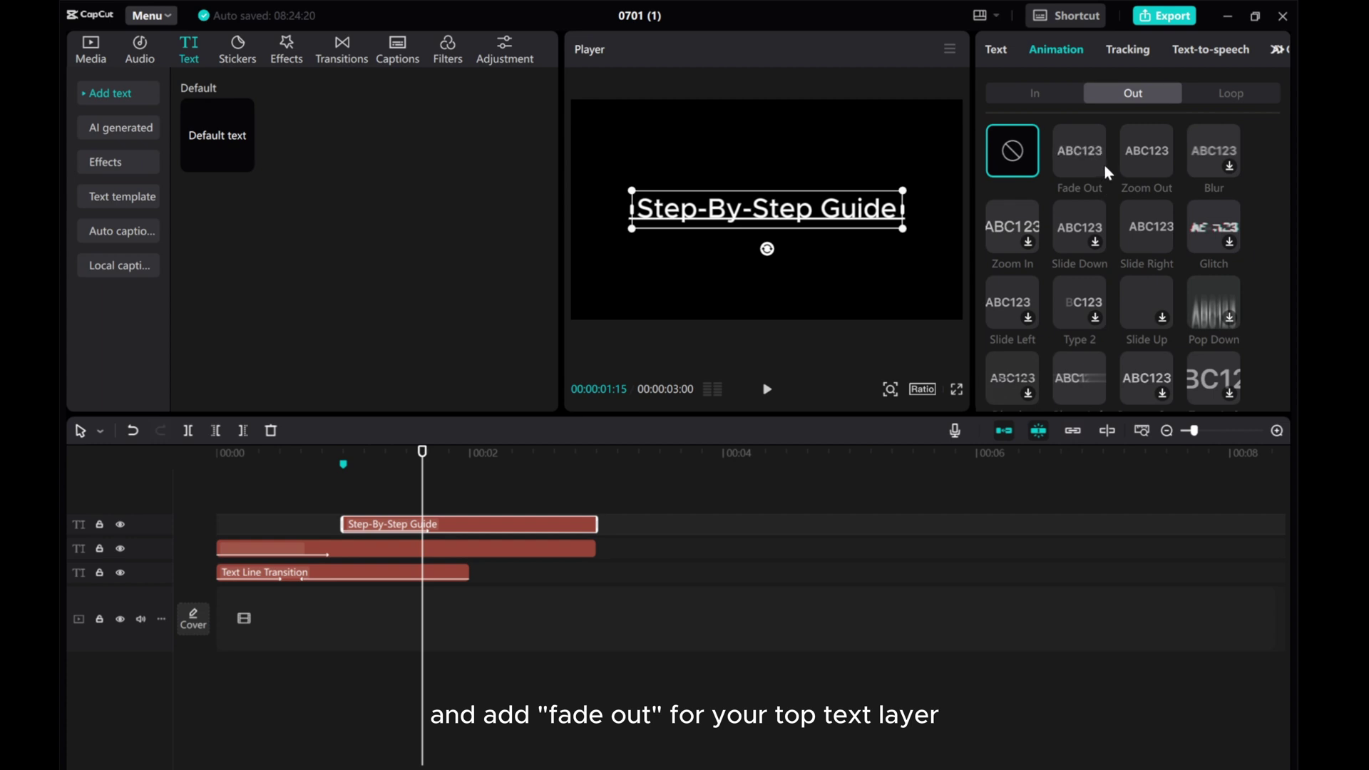
{"action": "left_click", "coordinate": [1085, 148]}
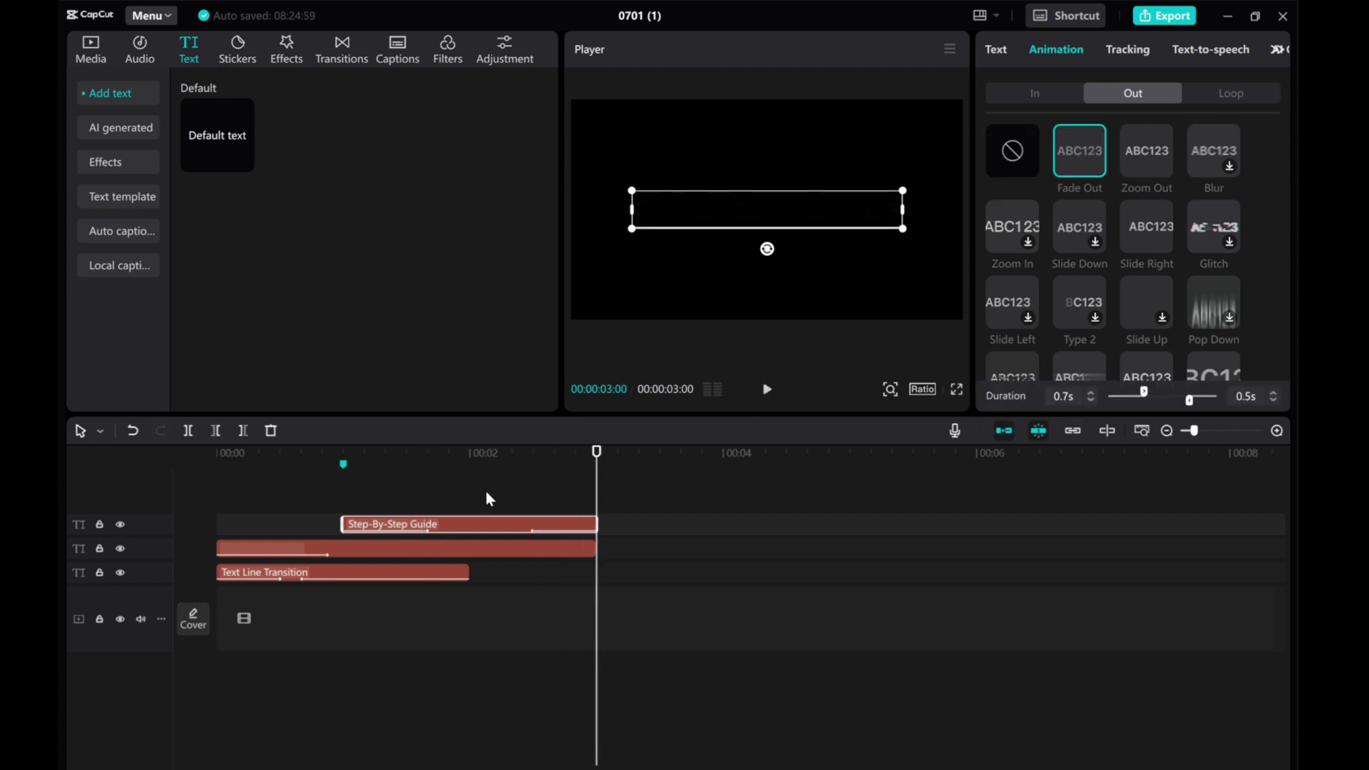
Step: Give the underline clip a 0.5-second Horizontal Close out animation and preview it closing
{"action": "left_click_drag", "start_coordinate": [598, 491], "coordinate": [576, 493]}
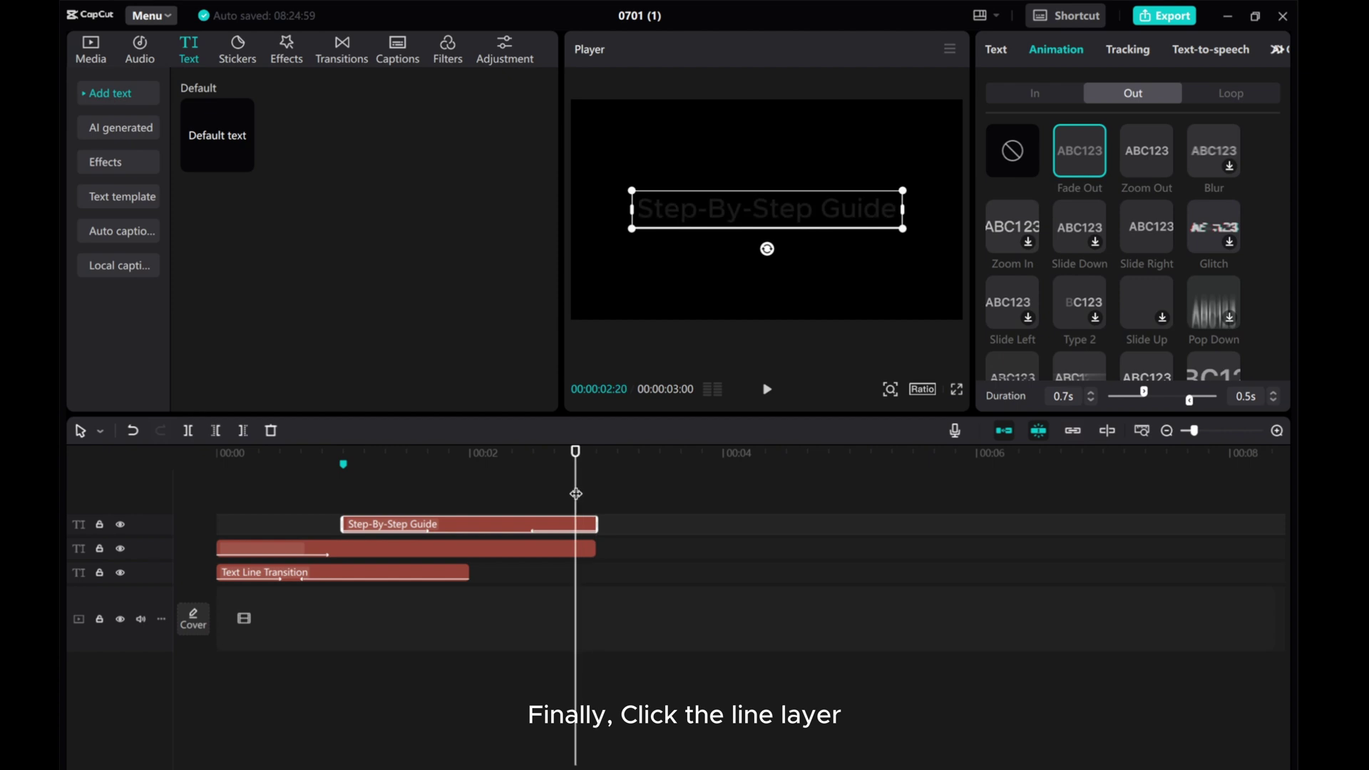
{"action": "left_click", "coordinate": [384, 549]}
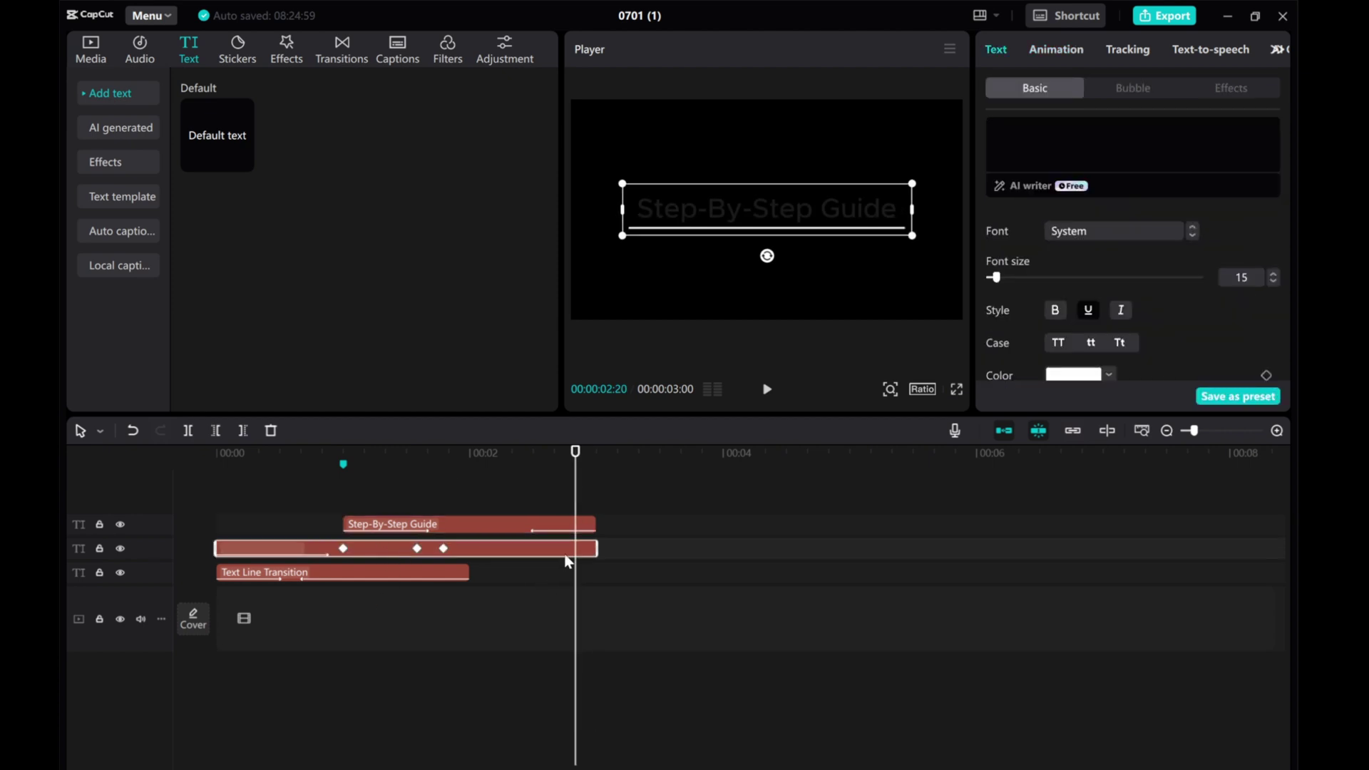
{"action": "left_click", "coordinate": [1062, 52]}
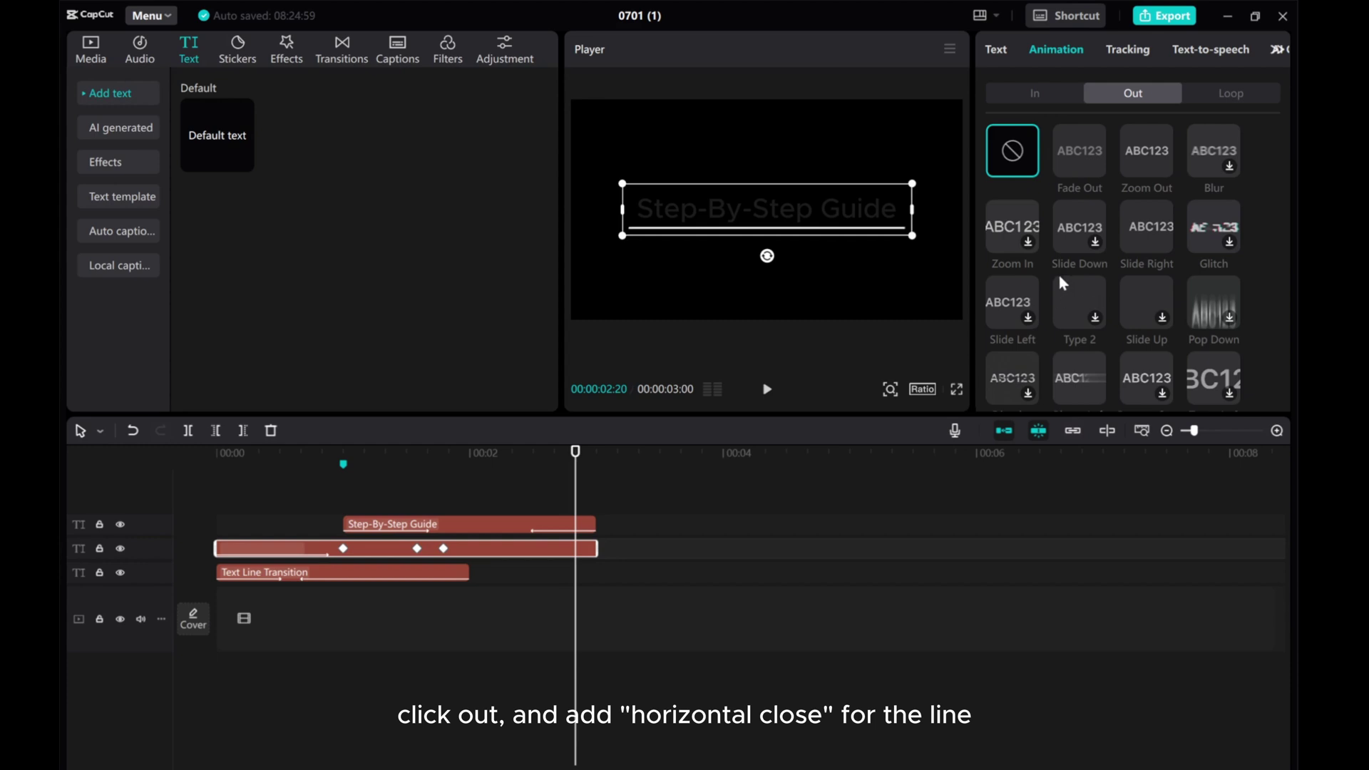
{"action": "scroll", "coordinate": [1058, 272], "scroll_direction": "down", "scroll_amount": 10}
{"action": "scroll", "coordinate": [1052, 276], "scroll_direction": "down", "scroll_amount": 3}
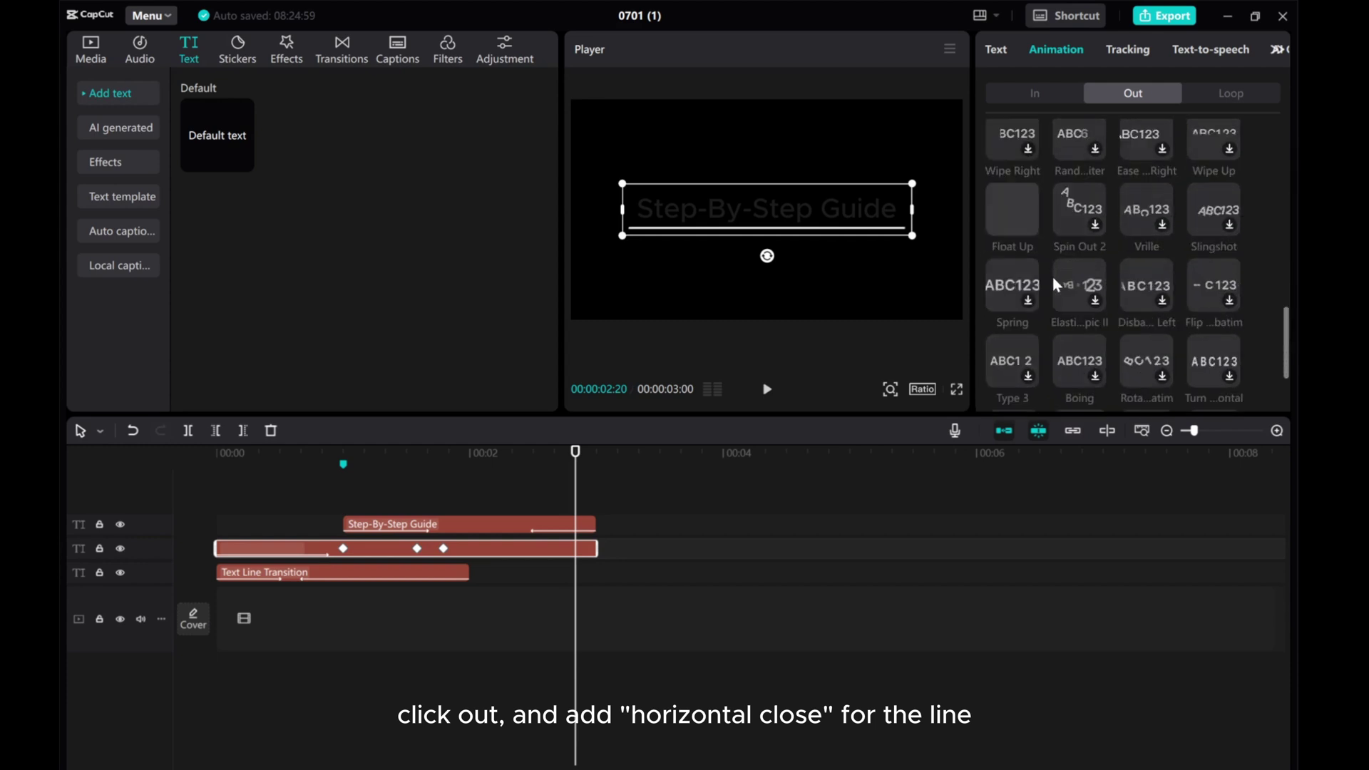
{"action": "scroll", "coordinate": [1090, 361], "scroll_direction": "up", "scroll_amount": 8}
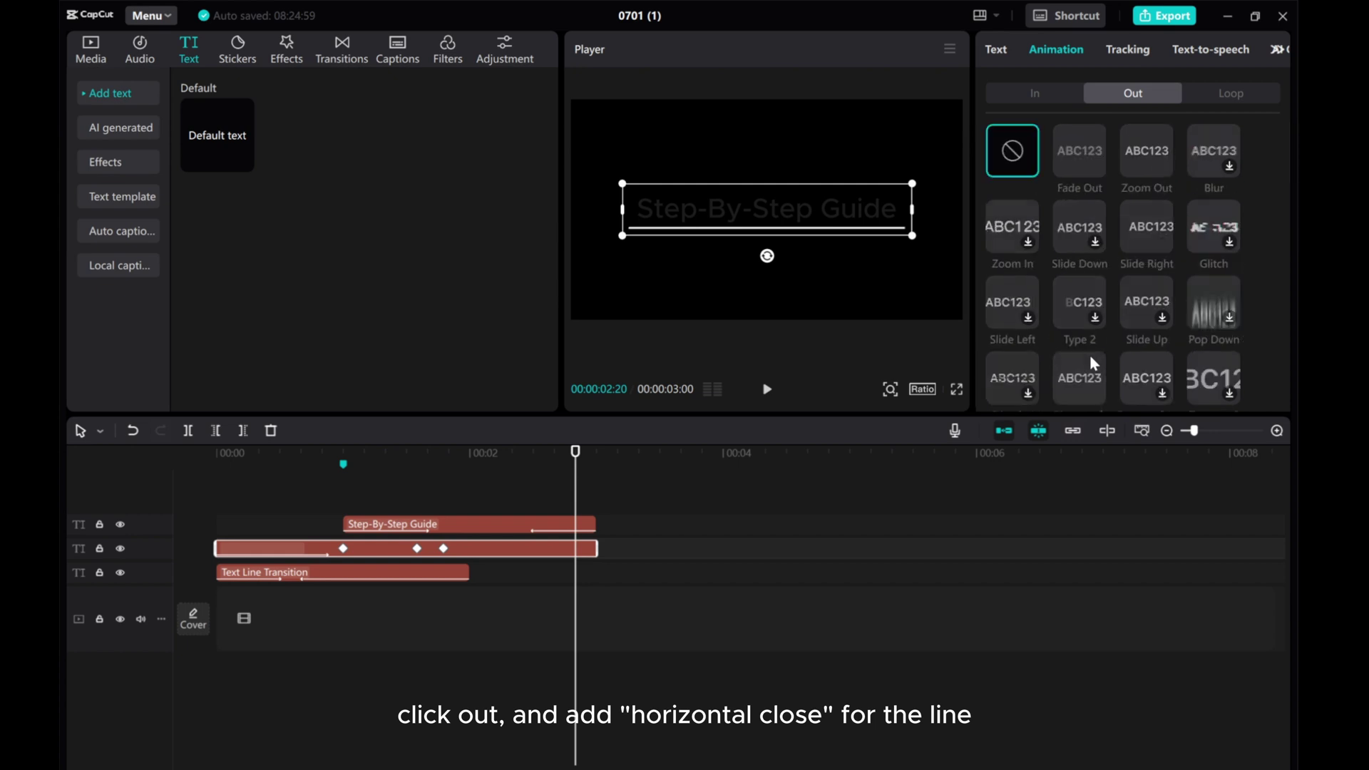
{"action": "scroll", "coordinate": [1084, 347], "scroll_direction": "down", "scroll_amount": 1}
{"action": "scroll", "coordinate": [1109, 339], "scroll_direction": "down", "scroll_amount": 2}
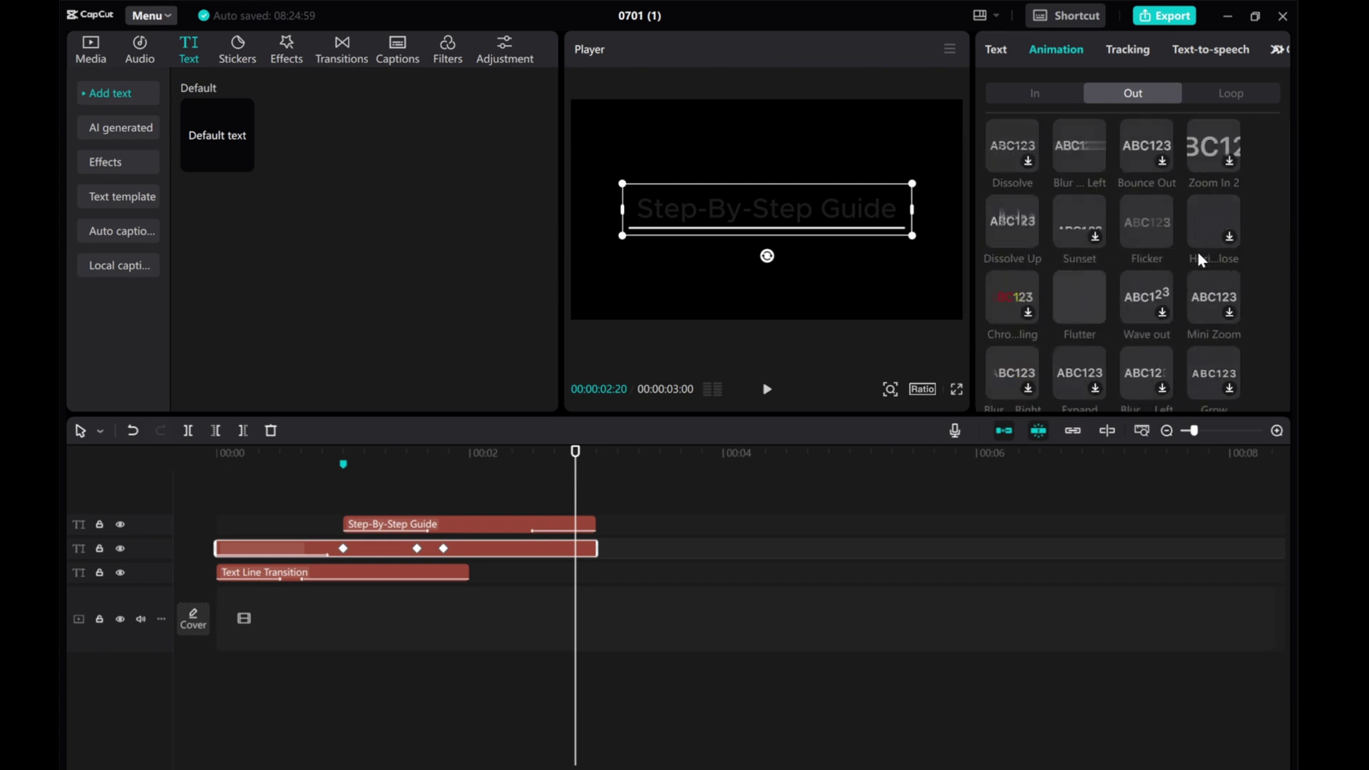
{"action": "left_click", "coordinate": [1210, 230]}
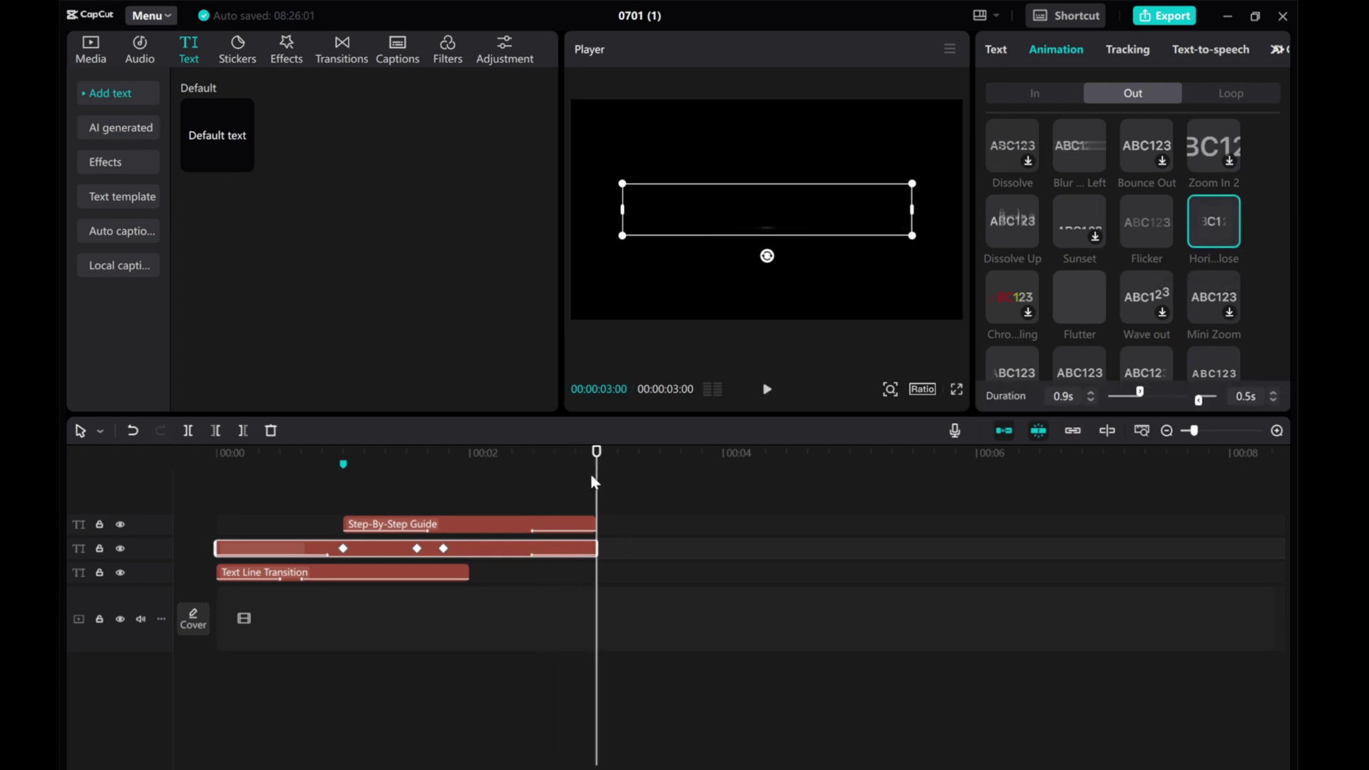
{"action": "left_click_drag", "start_coordinate": [591, 478], "coordinate": [117, 407]}
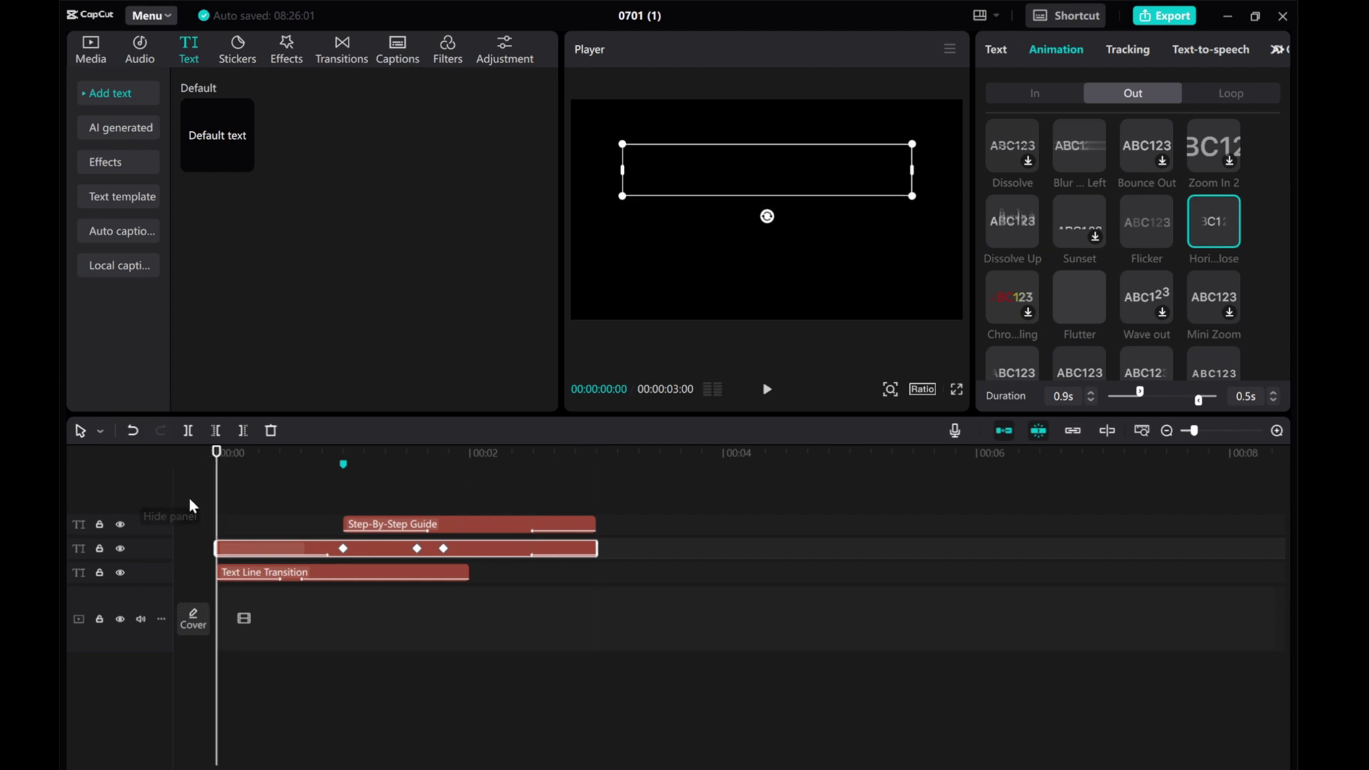
{"action": "left_click", "coordinate": [265, 610]}
{"action": "left_click_drag", "start_coordinate": [266, 518], "coordinate": [60, 479]}
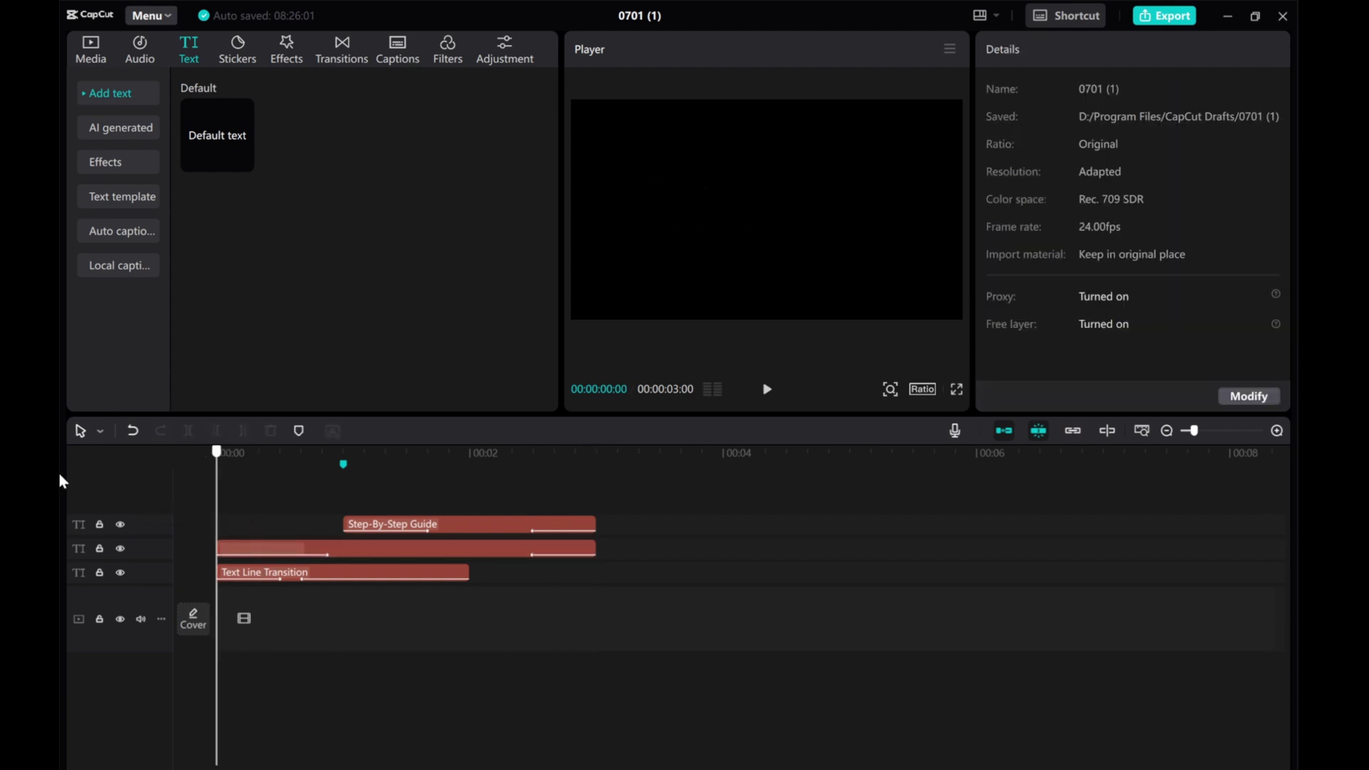
{"action": "left_click", "coordinate": [769, 390]}
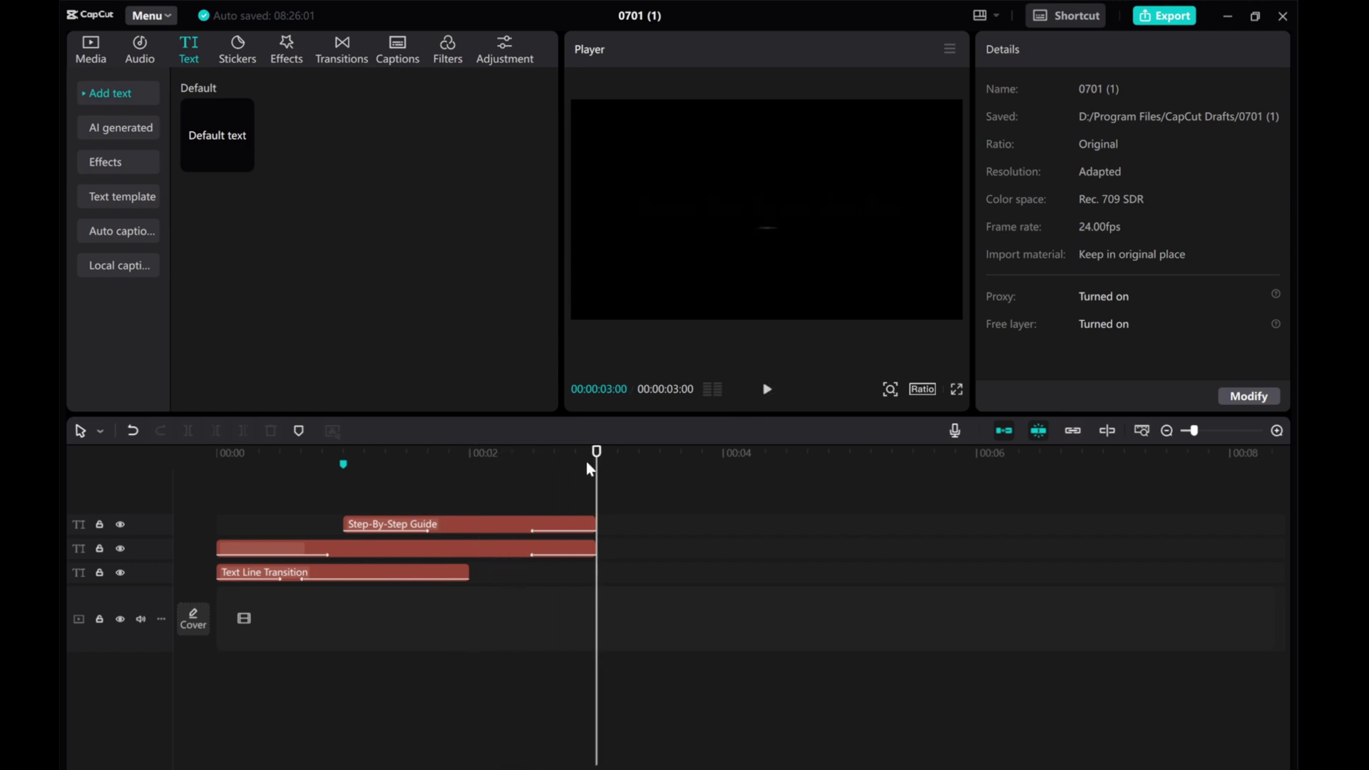
{"action": "left_click_drag", "start_coordinate": [594, 466], "coordinate": [60, 397]}
{"action": "left_click", "coordinate": [767, 388]}
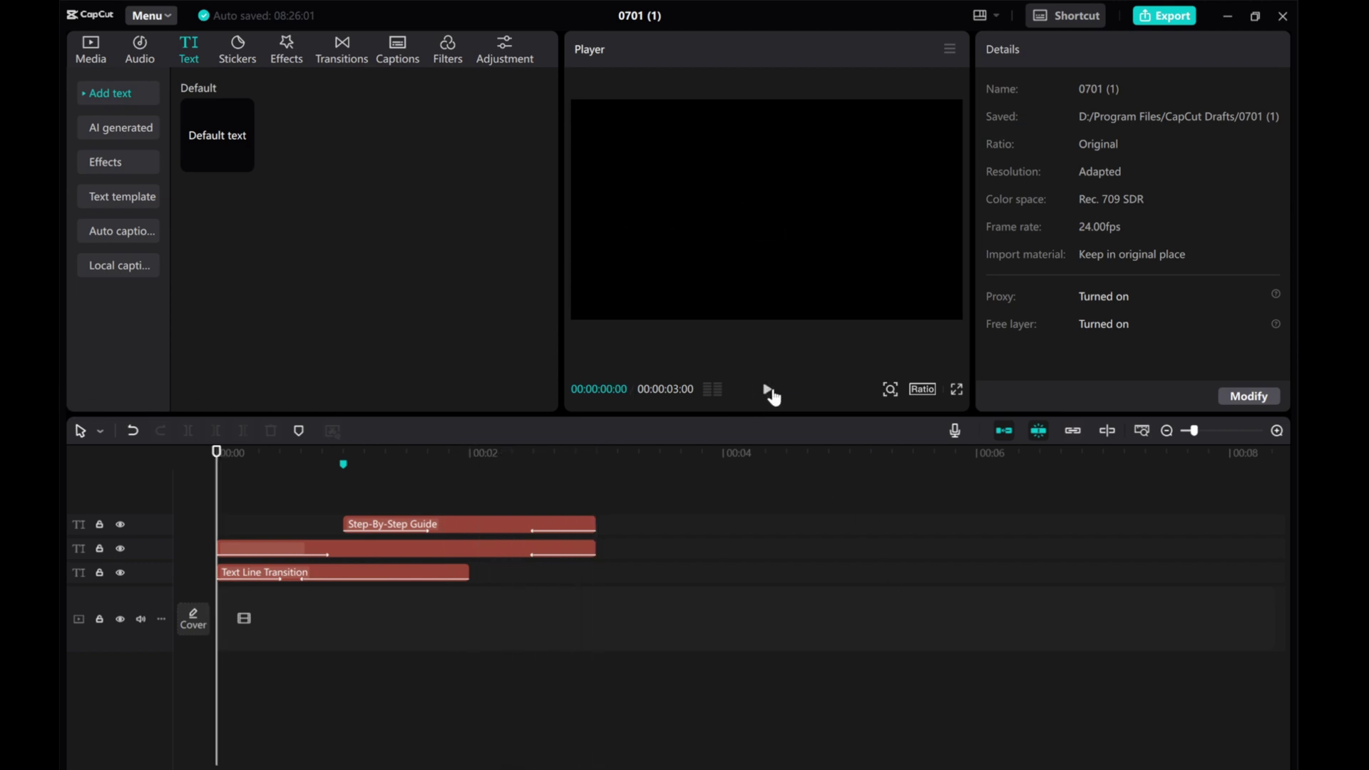